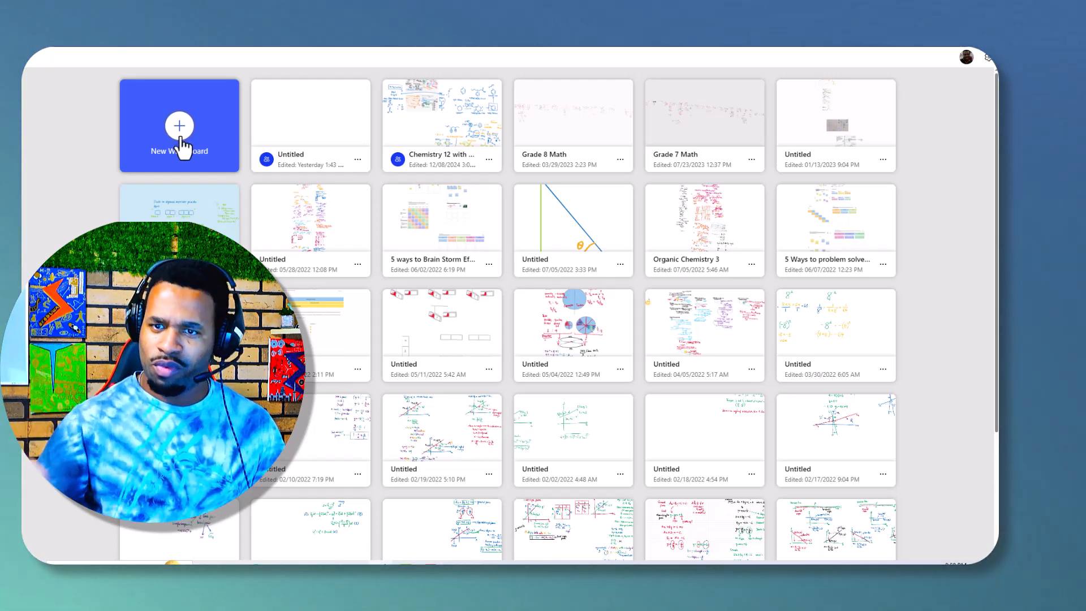
Create a new whiteboard.
click(182, 148)
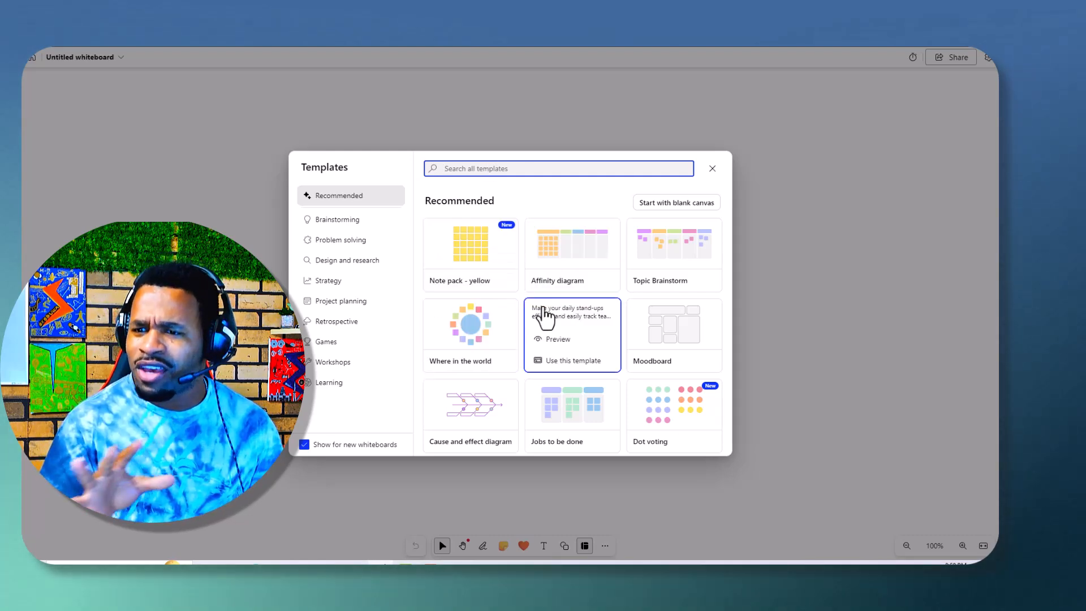
mouse_move(501, 435)
mouse_move(584, 436)
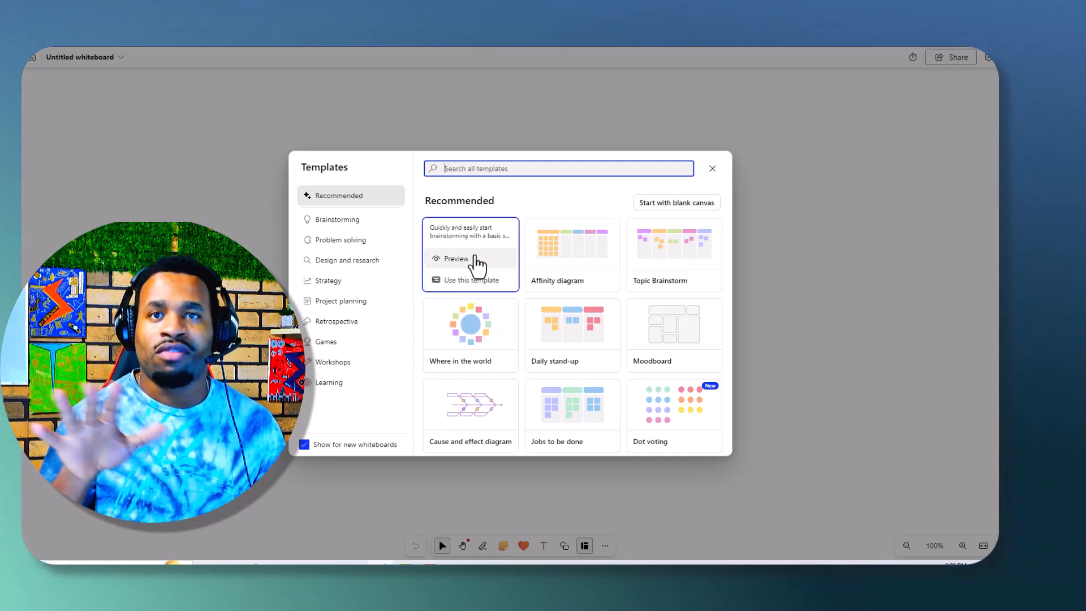
Preview the recommended templates from Note pack - yellow through Daily stand-up and return to the template list.
click(476, 261)
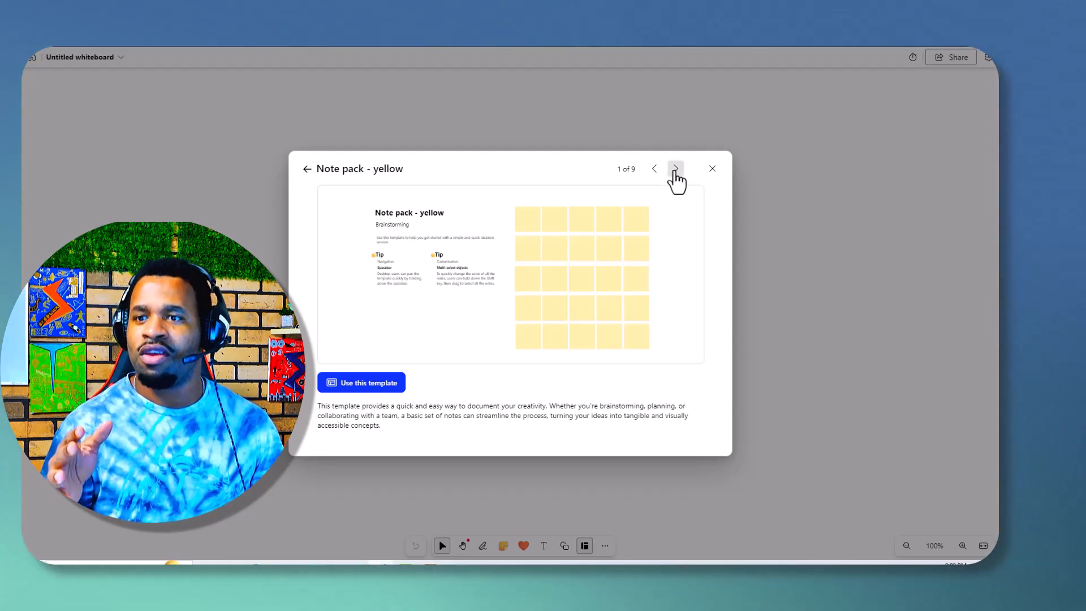
click(675, 168)
click(675, 170)
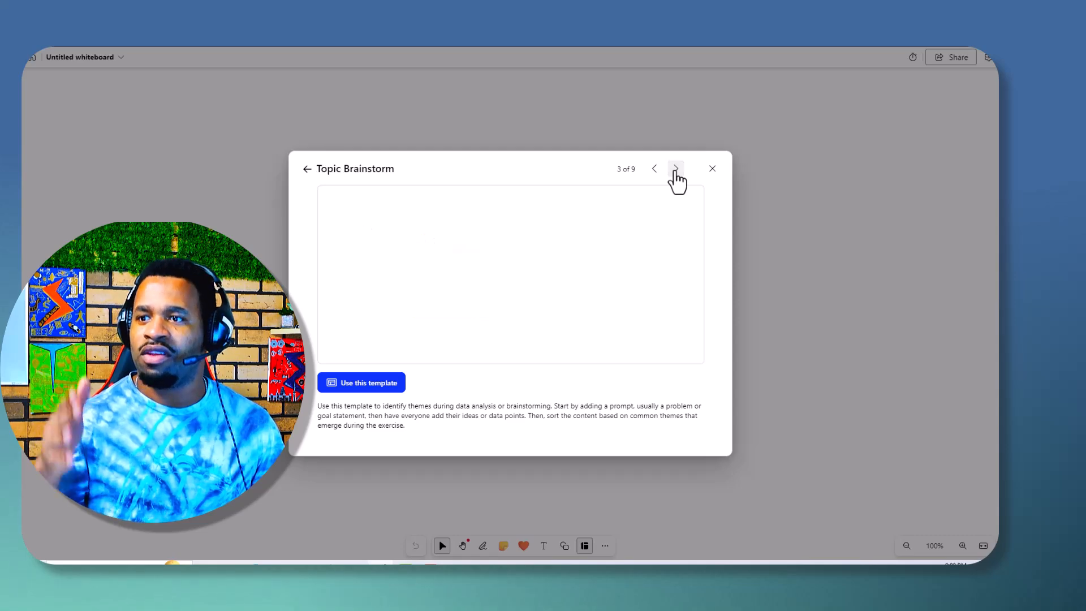
click(675, 170)
click(675, 170)
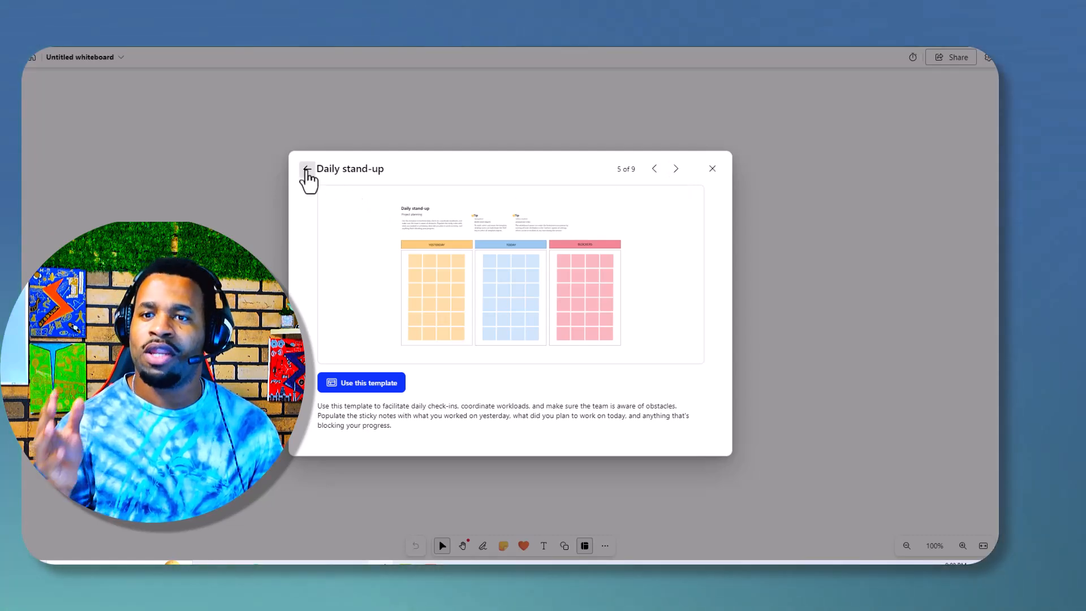
click(307, 169)
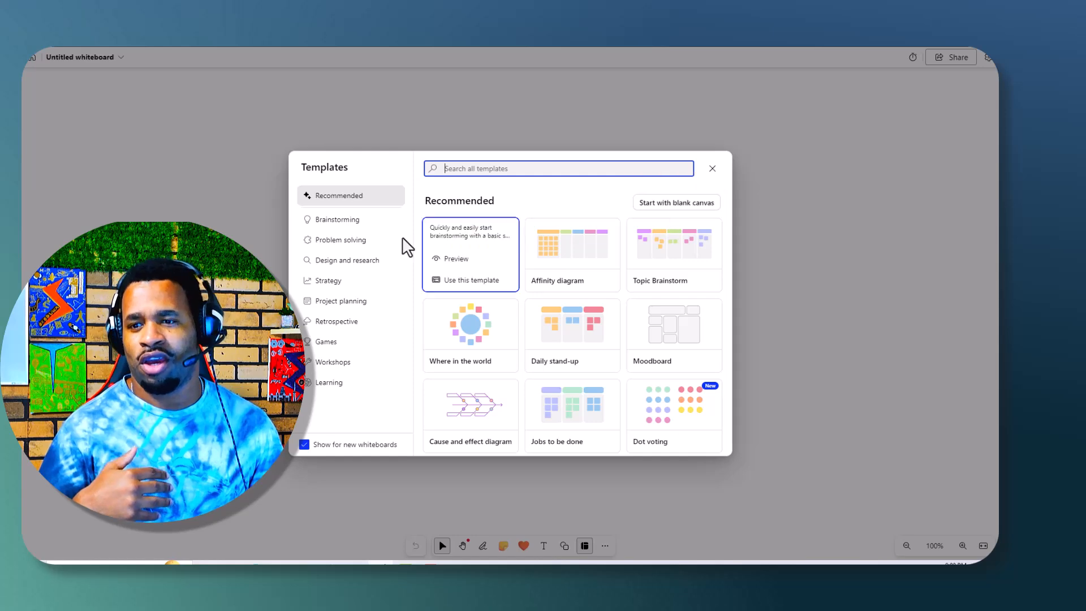
Browse the template categories from Problem solving through Learning and return to the Recommended templates.
click(345, 240)
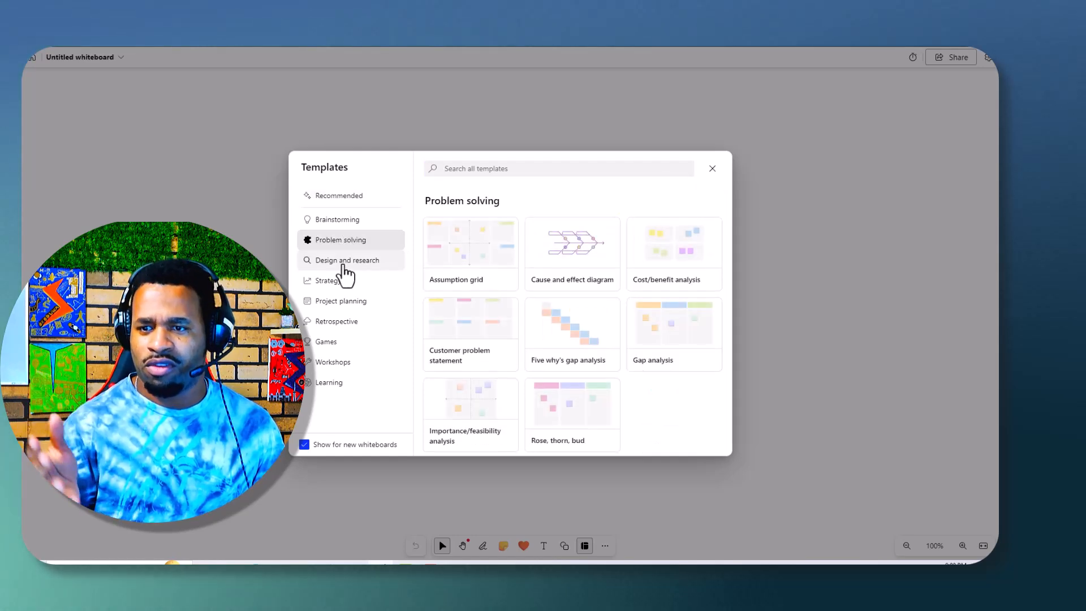
click(344, 260)
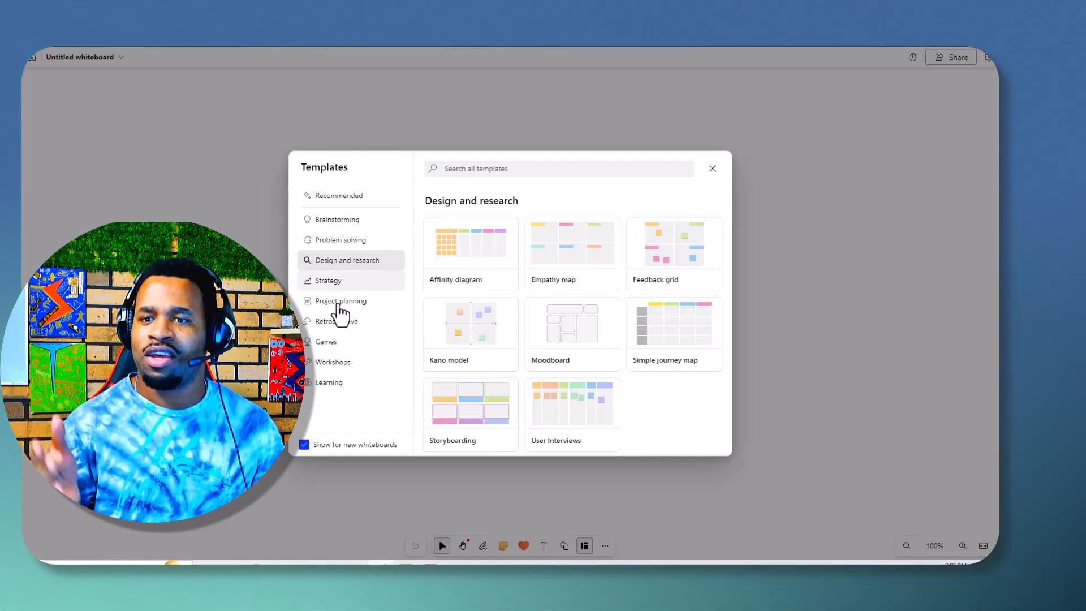
click(341, 285)
click(340, 305)
click(341, 323)
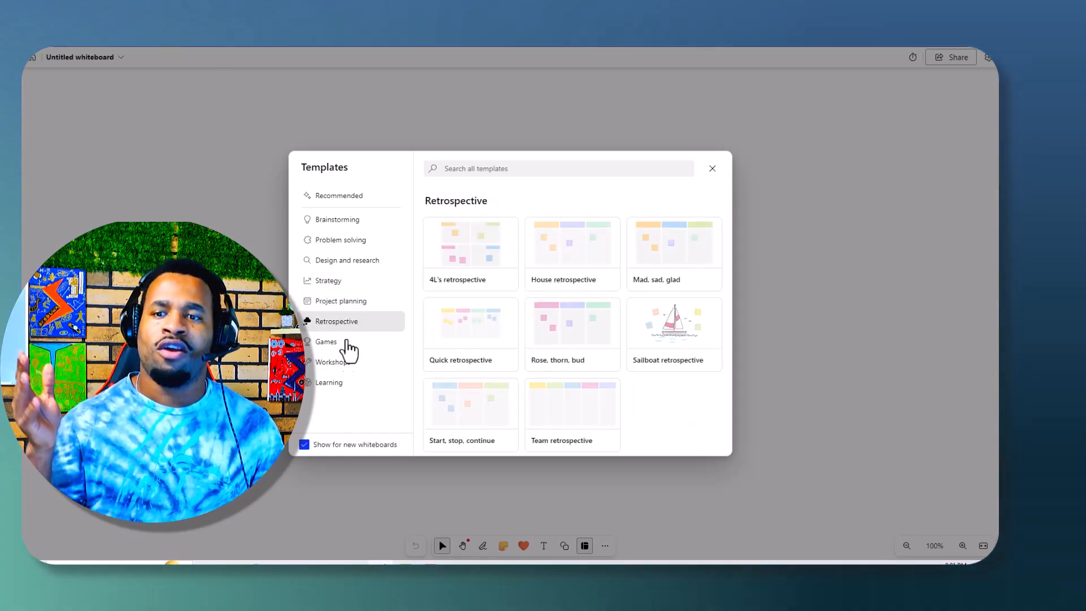
click(344, 345)
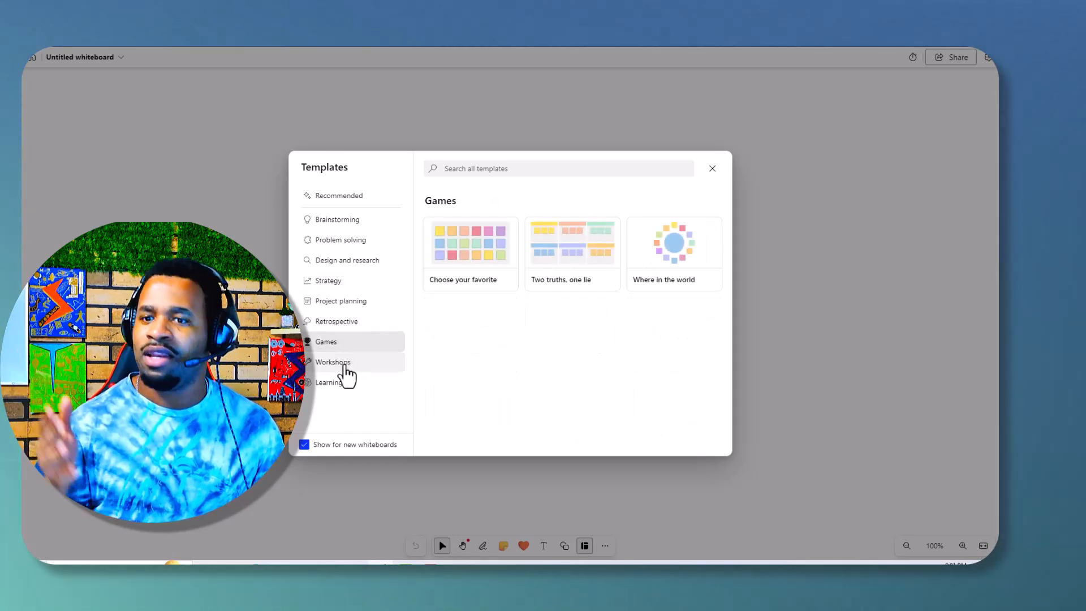
click(345, 364)
click(346, 384)
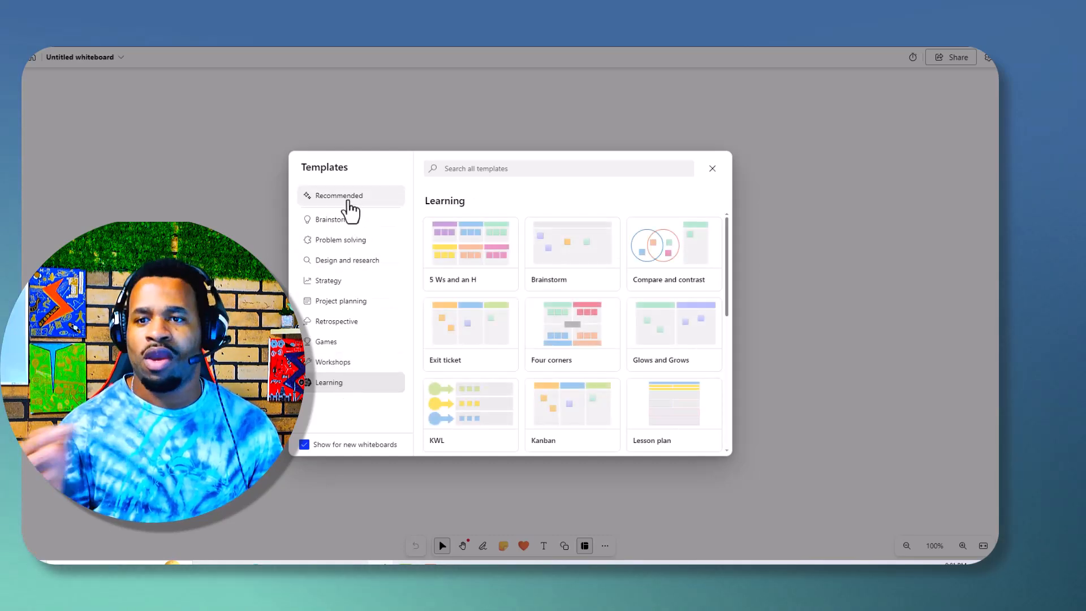
click(350, 202)
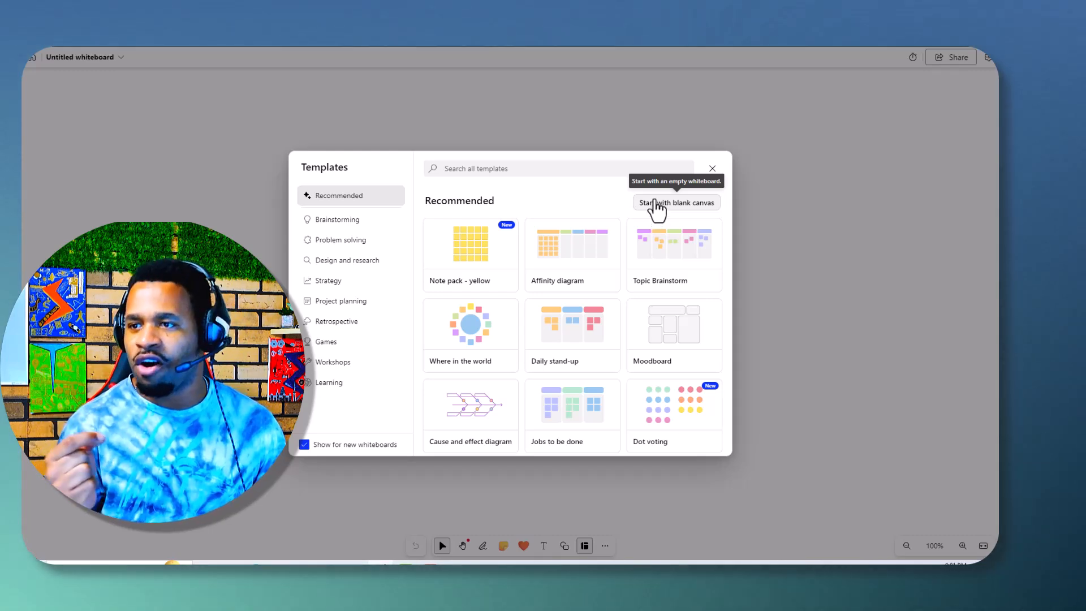
Start with a blank canvas and open the orange inking pen's options.
click(658, 204)
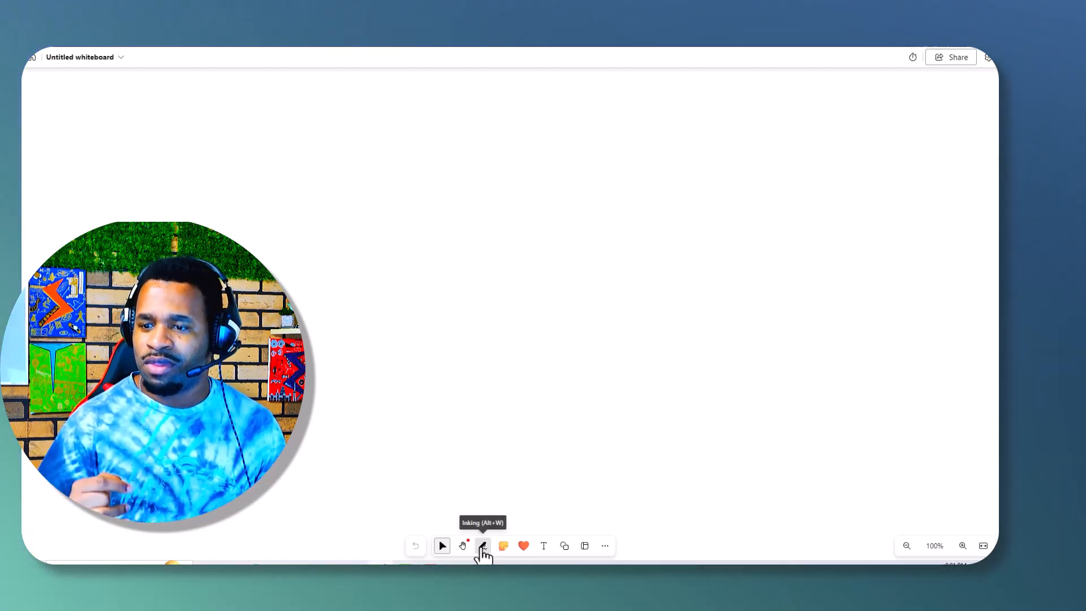
click(482, 546)
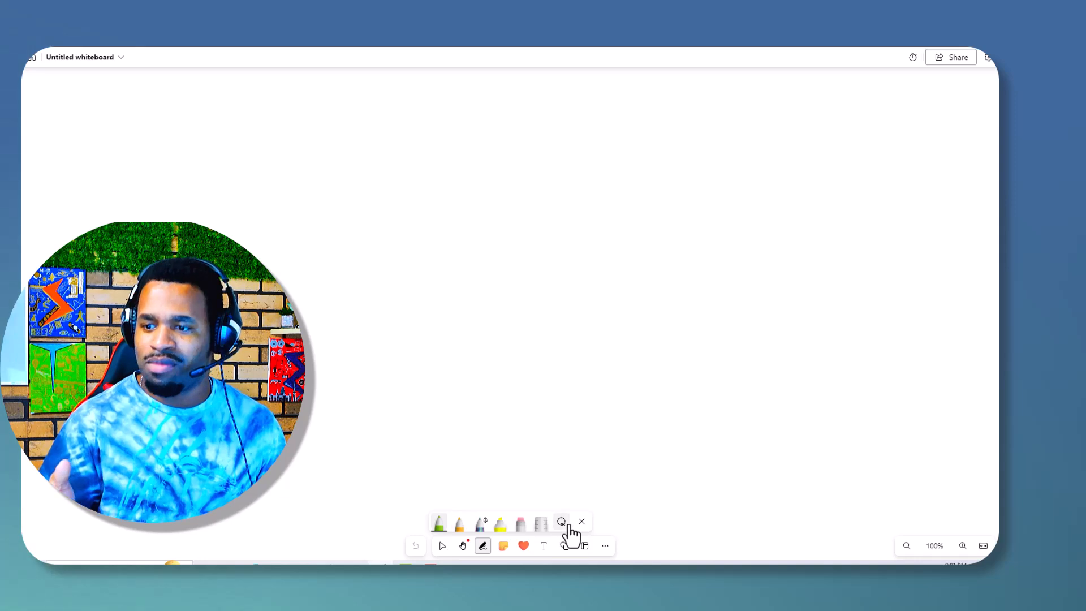
click(461, 527)
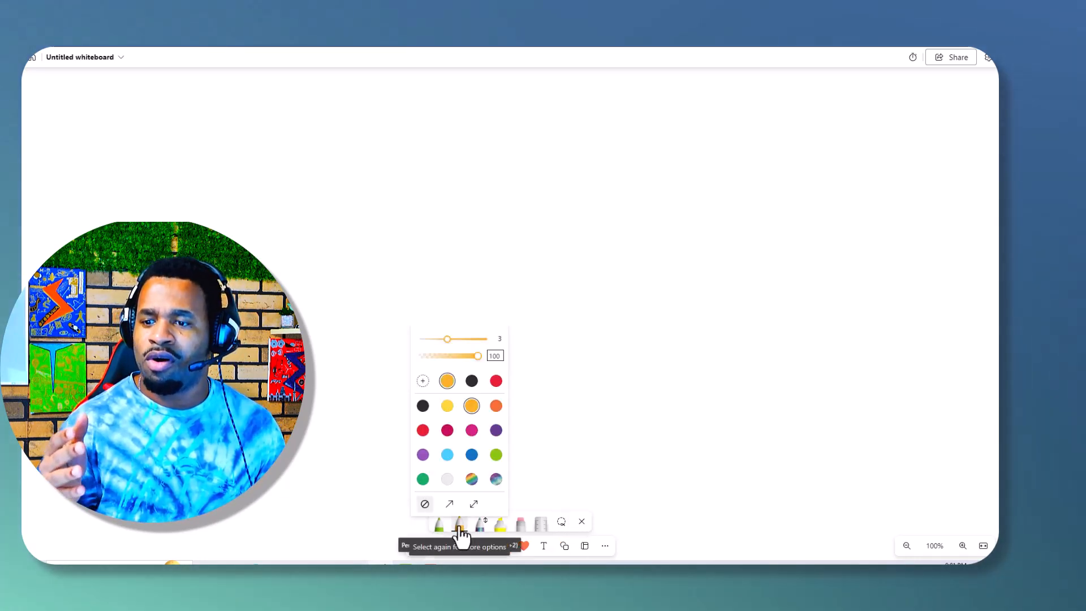
click(459, 526)
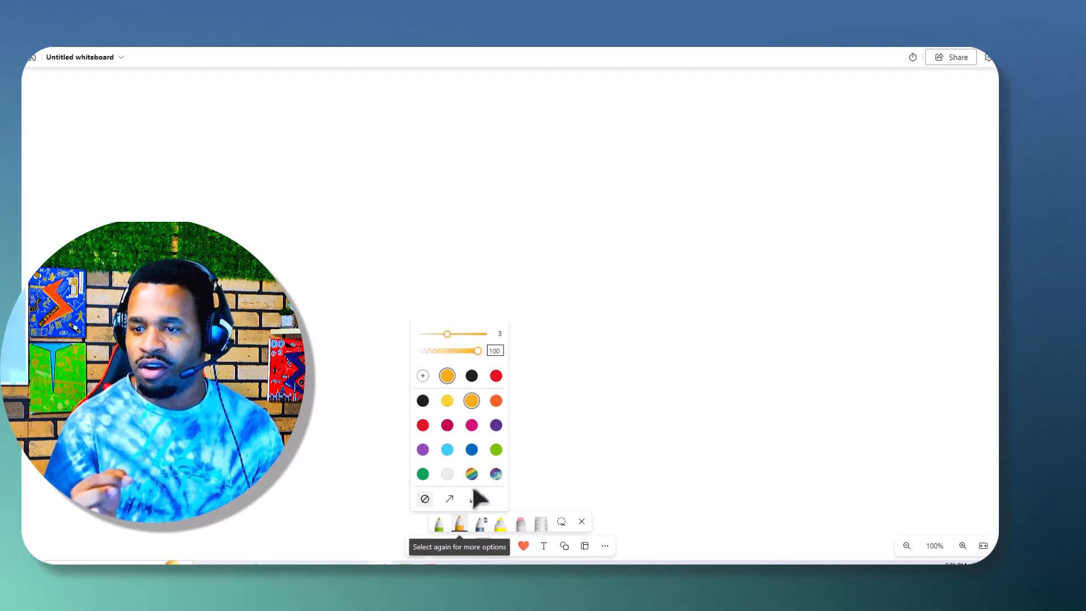
Examine the Spectrum and Grid choices among the orange pen's additional colours.
click(423, 376)
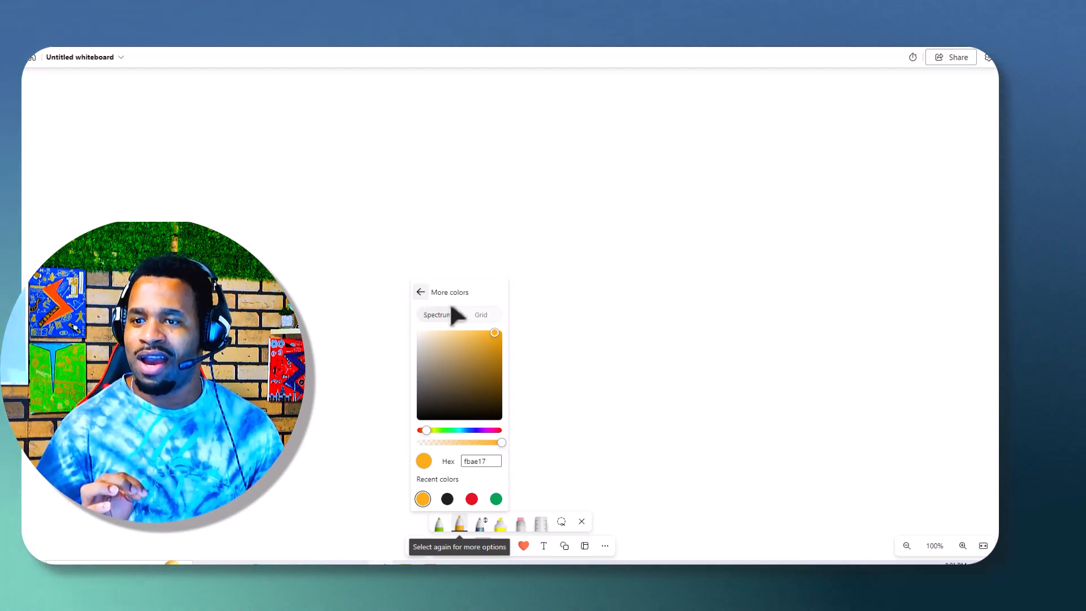
click(480, 314)
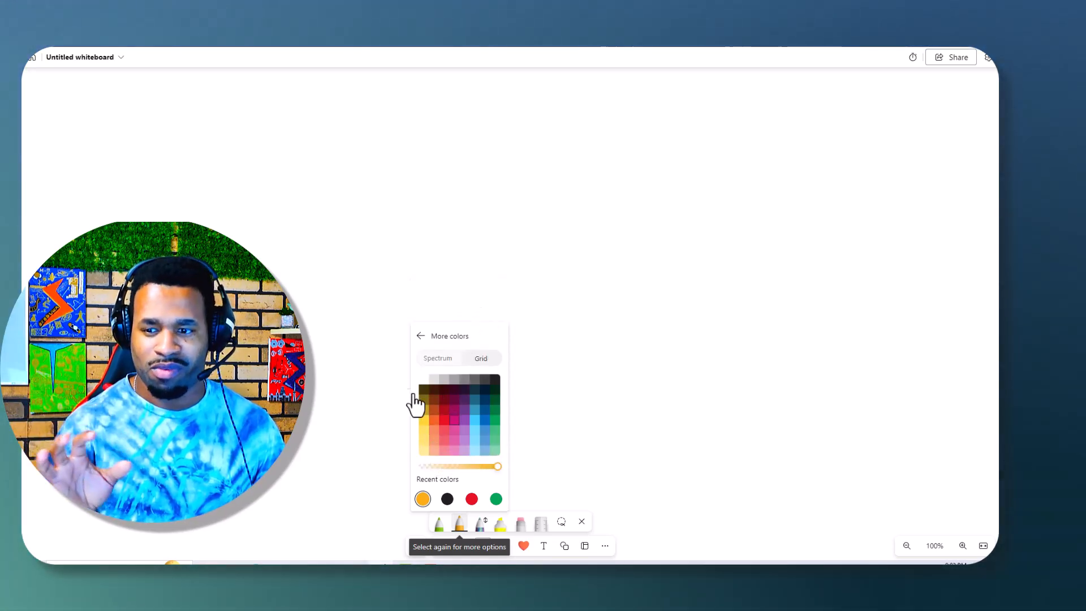
click(420, 338)
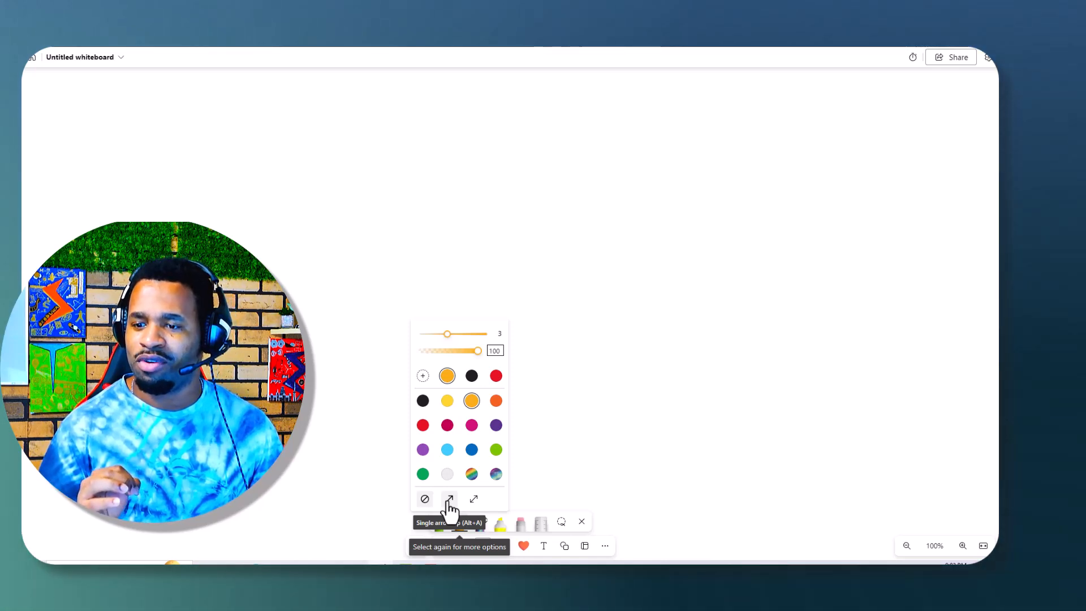
Draw a diagonal orange single-headed arrow and a longer double-headed arrow parallel to it, using the pen's arrow modes.
click(449, 499)
drag(286, 188, 462, 314)
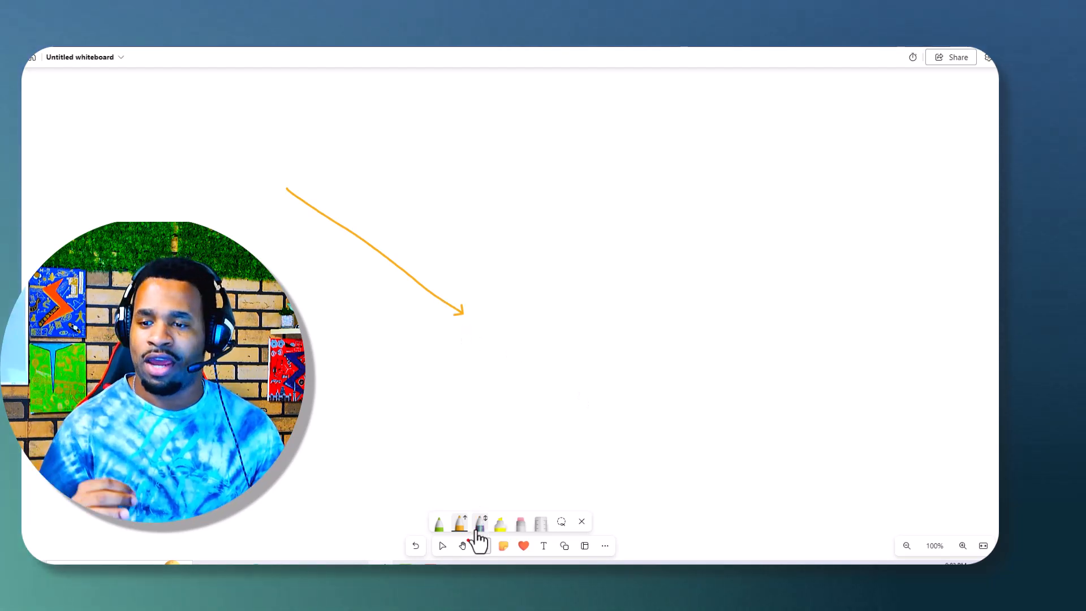
click(460, 528)
click(474, 499)
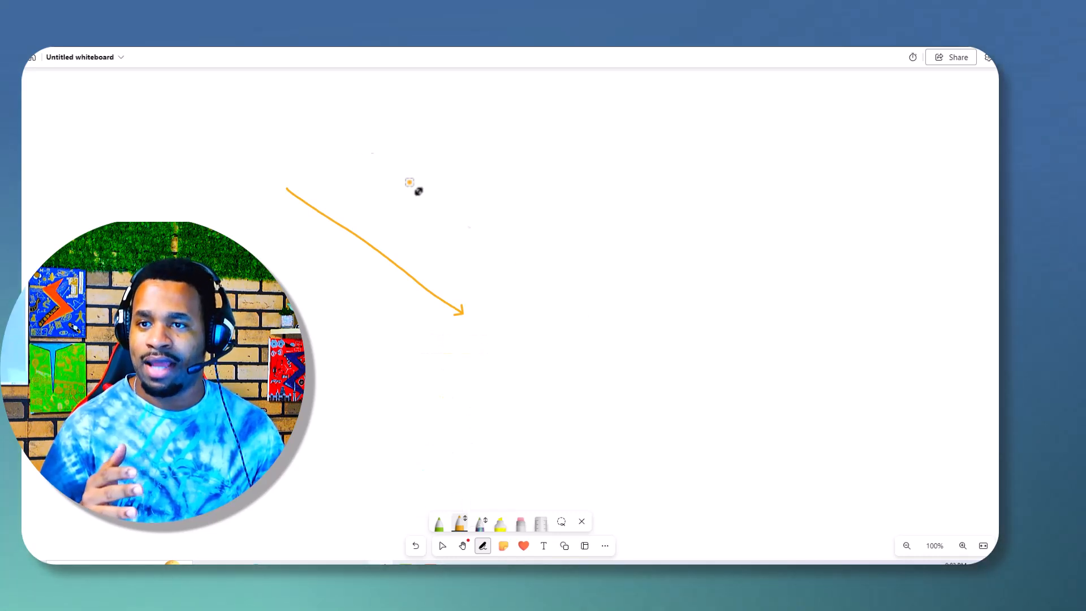
drag(354, 145, 602, 334)
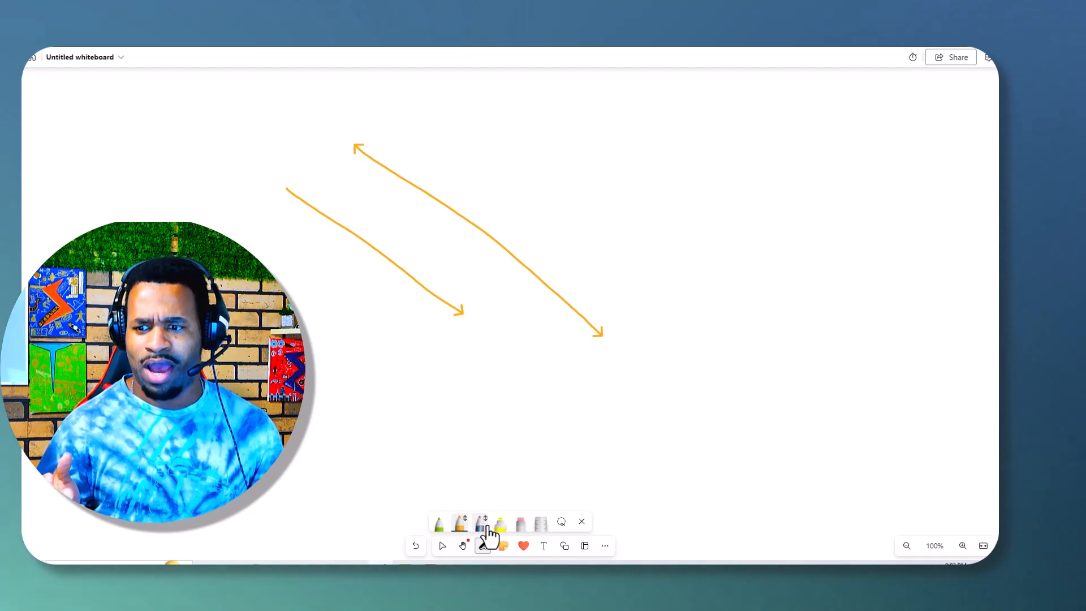
Select the yellow highlighter and examine its thickness and colour options.
click(482, 532)
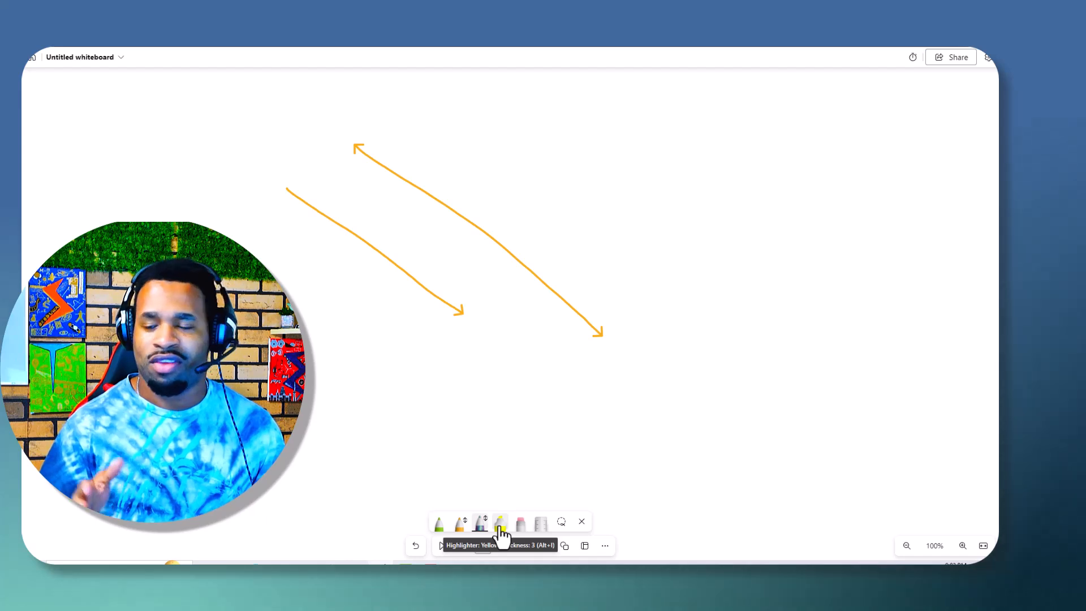
click(500, 532)
click(500, 528)
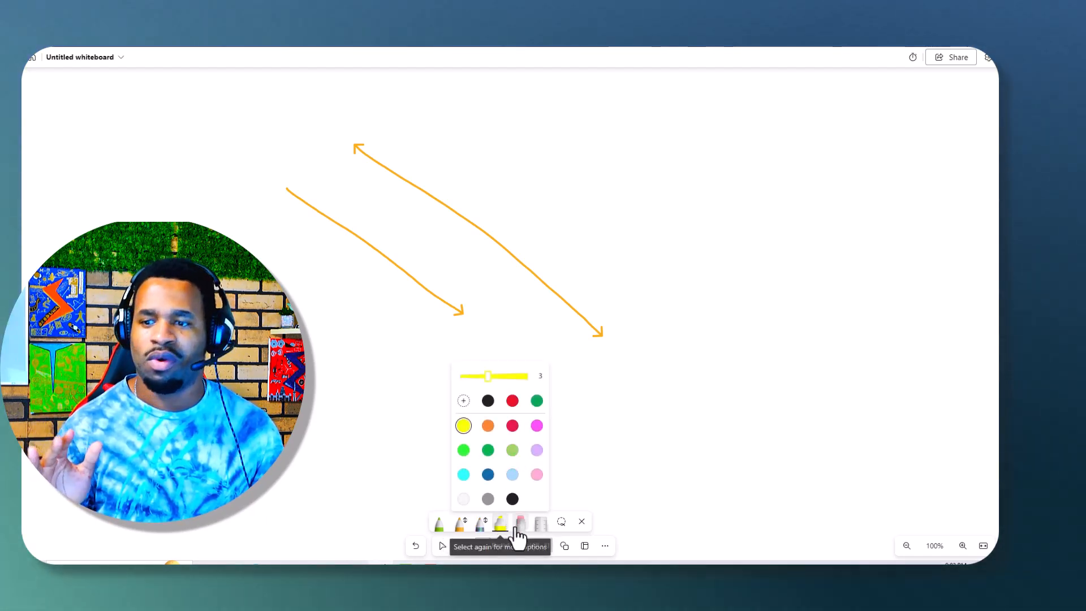
click(499, 527)
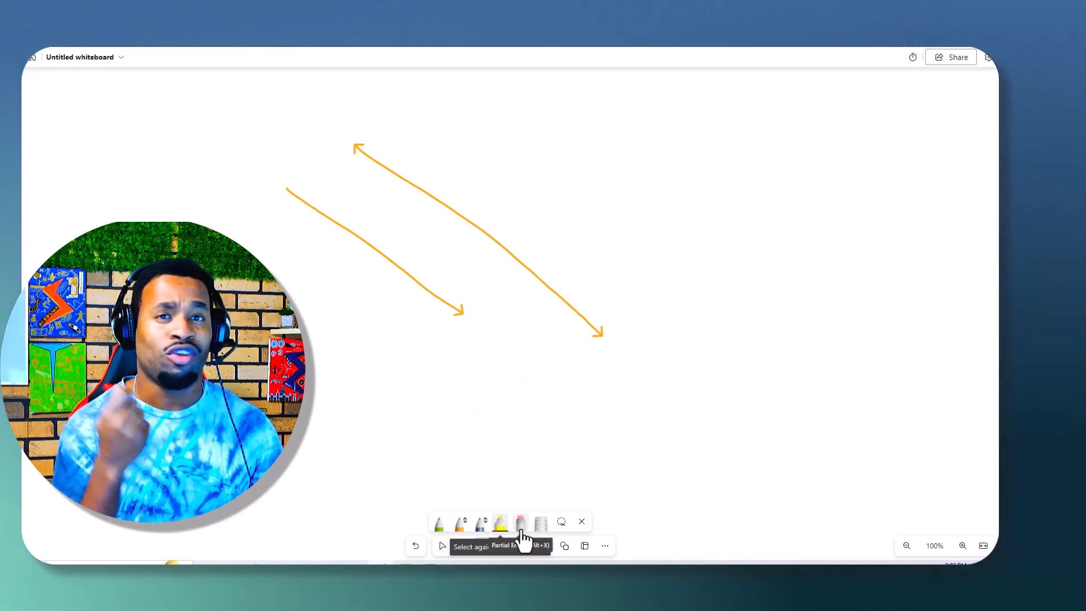
Erase both orange arrows from the canvas with the partial eraser.
click(520, 525)
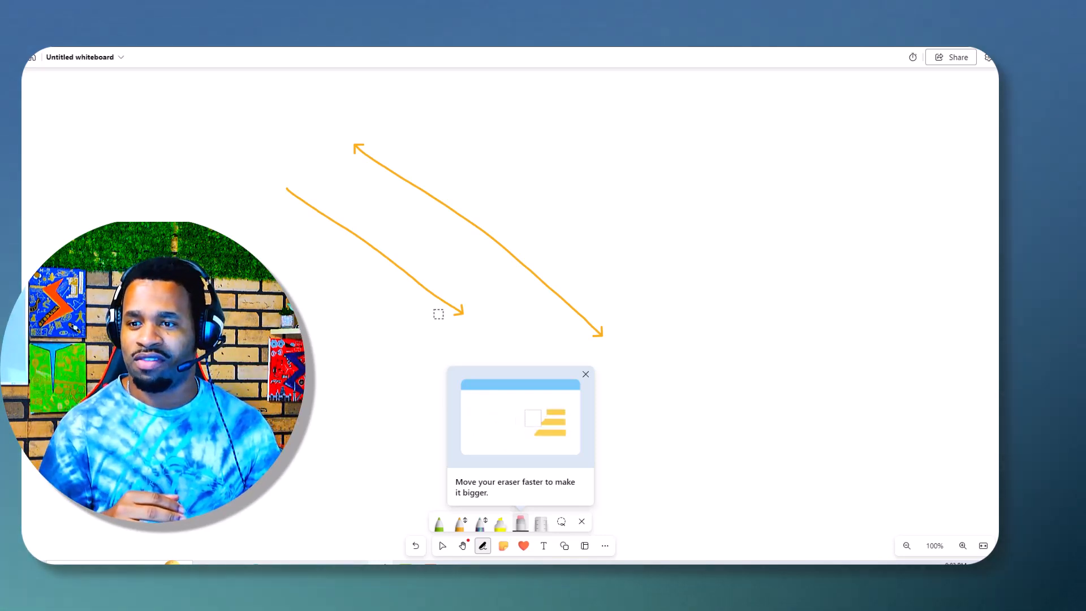
mouse_move(439, 310)
mouse_down()
mouse_move(443, 294)
mouse_move(419, 287)
mouse_move(446, 252)
mouse_move(378, 250)
mouse_move(322, 231)
mouse_move(326, 214)
mouse_move(288, 187)
mouse_up()
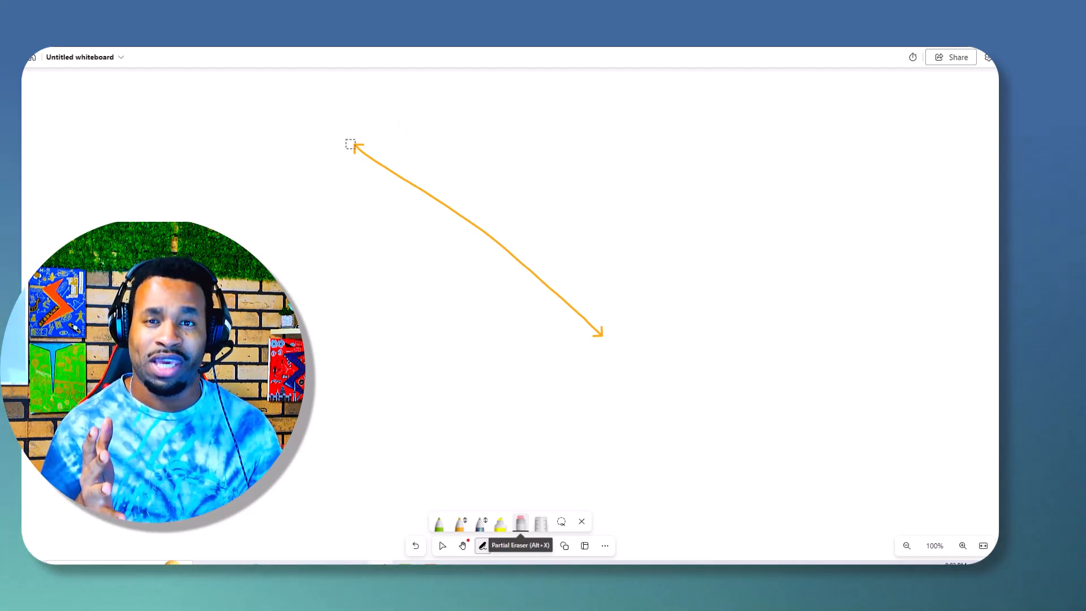
mouse_move(364, 160)
mouse_down()
mouse_move(412, 174)
mouse_move(383, 196)
mouse_move(460, 194)
mouse_move(509, 211)
mouse_move(445, 244)
mouse_move(470, 286)
mouse_move(565, 347)
mouse_move(617, 364)
mouse_up()
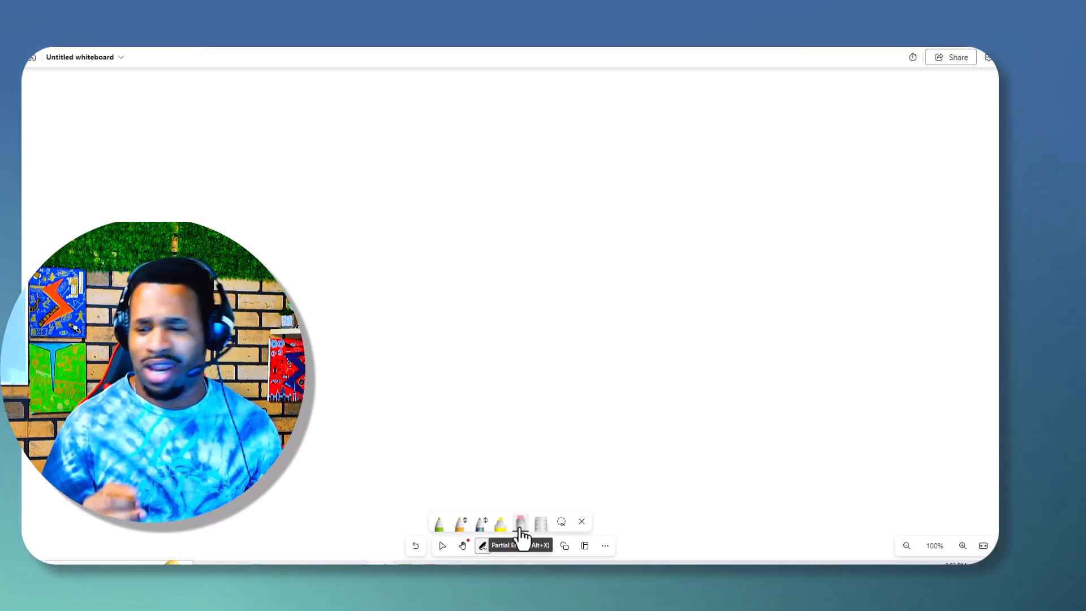
click(521, 524)
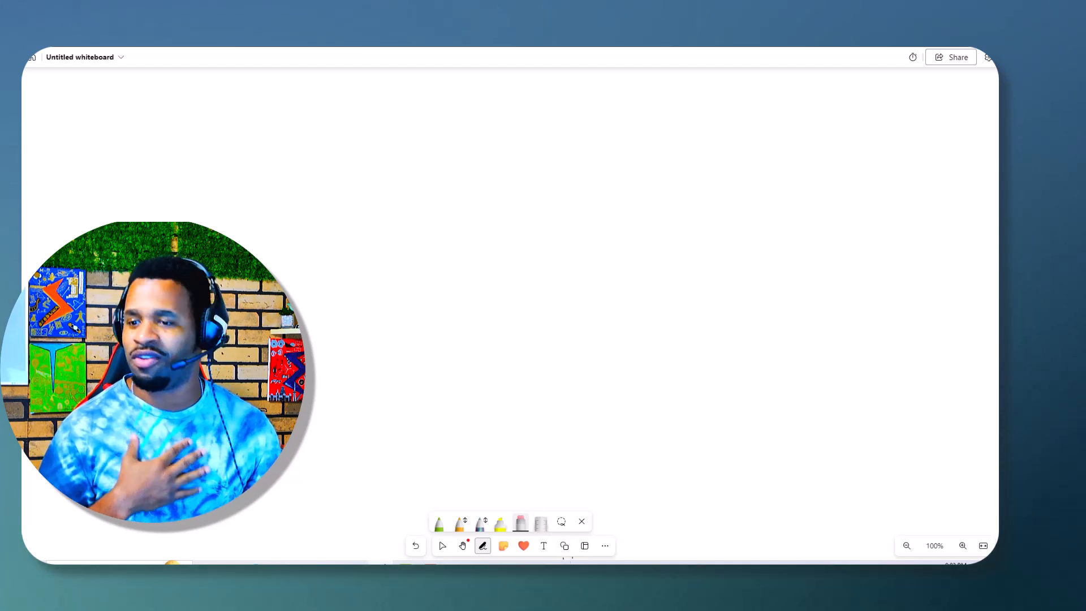
Show the ruler on the canvas and reposition it.
click(542, 524)
drag(316, 345, 520, 352)
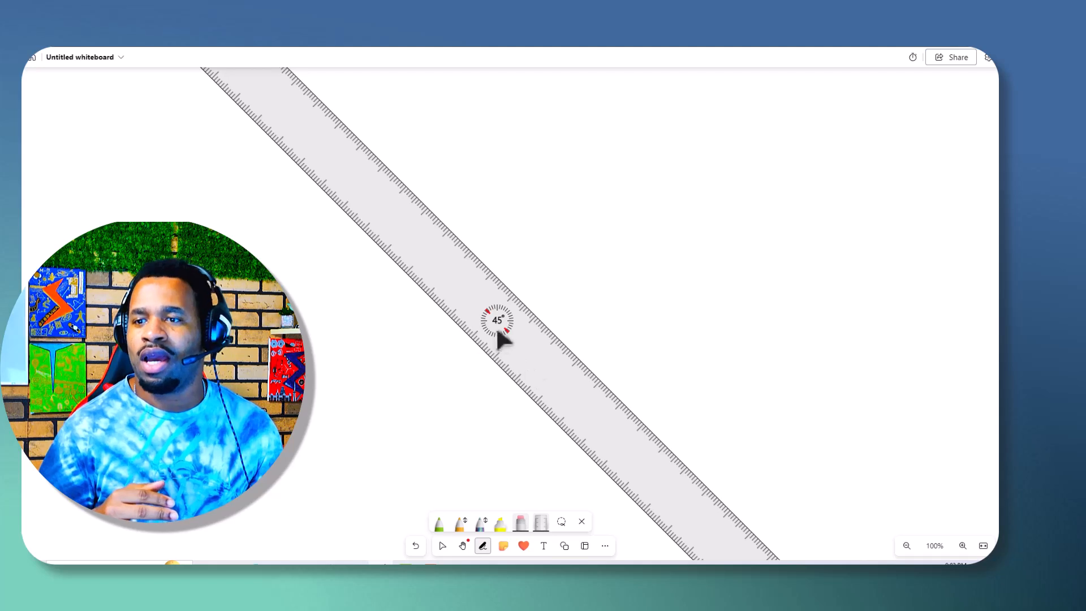
drag(502, 316, 470, 329)
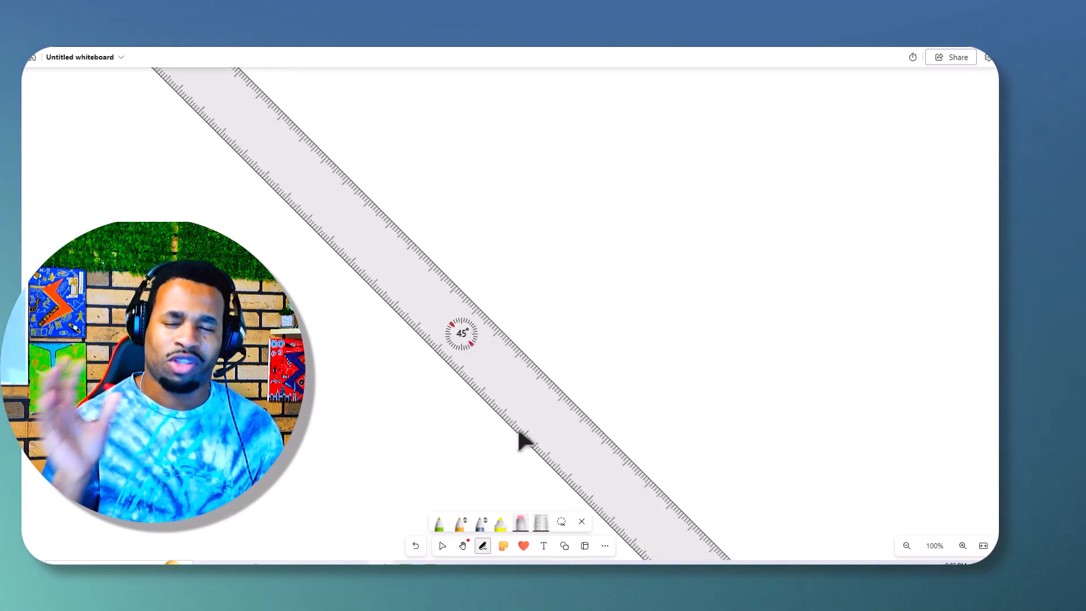
Try Lasso select on the canvas, switch to the Select tool and sweep a selection box across the empty area.
click(565, 520)
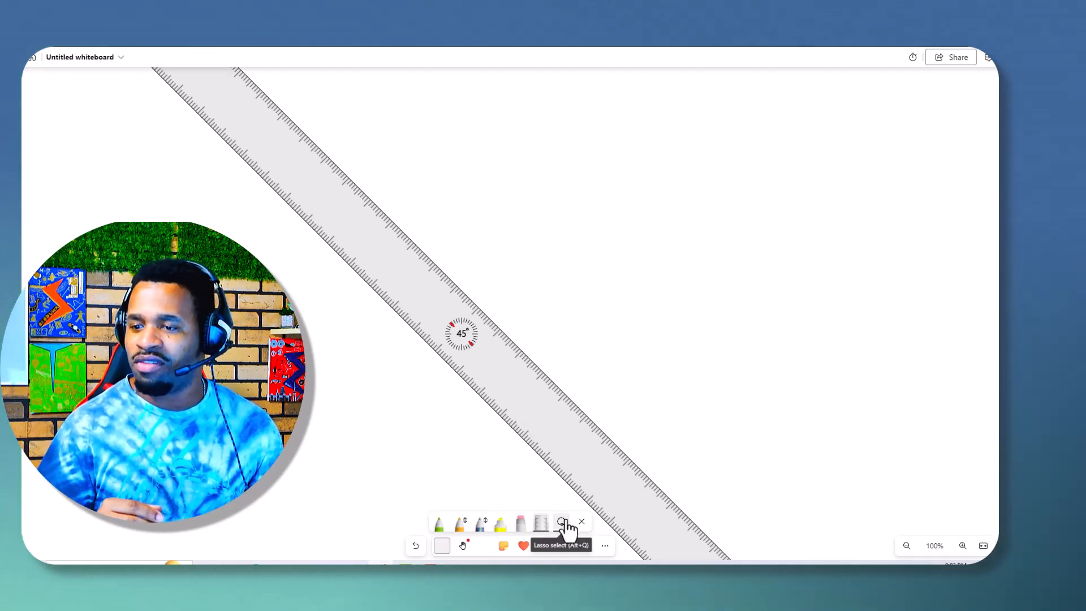
mouse_move(176, 252)
mouse_down()
mouse_move(198, 248)
mouse_move(407, 364)
mouse_move(300, 421)
mouse_move(181, 266)
mouse_up()
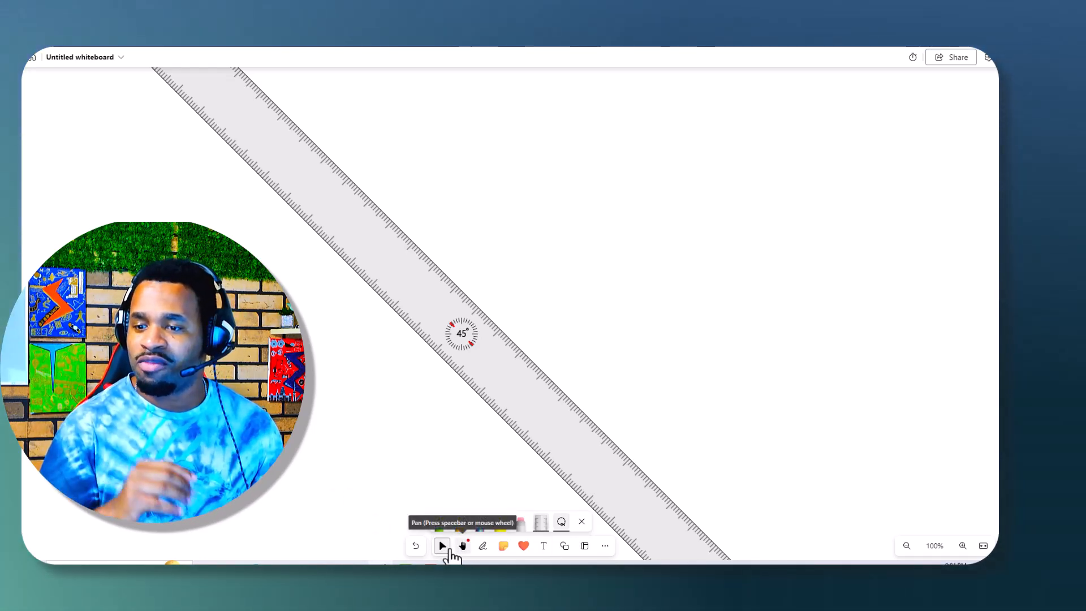
click(441, 546)
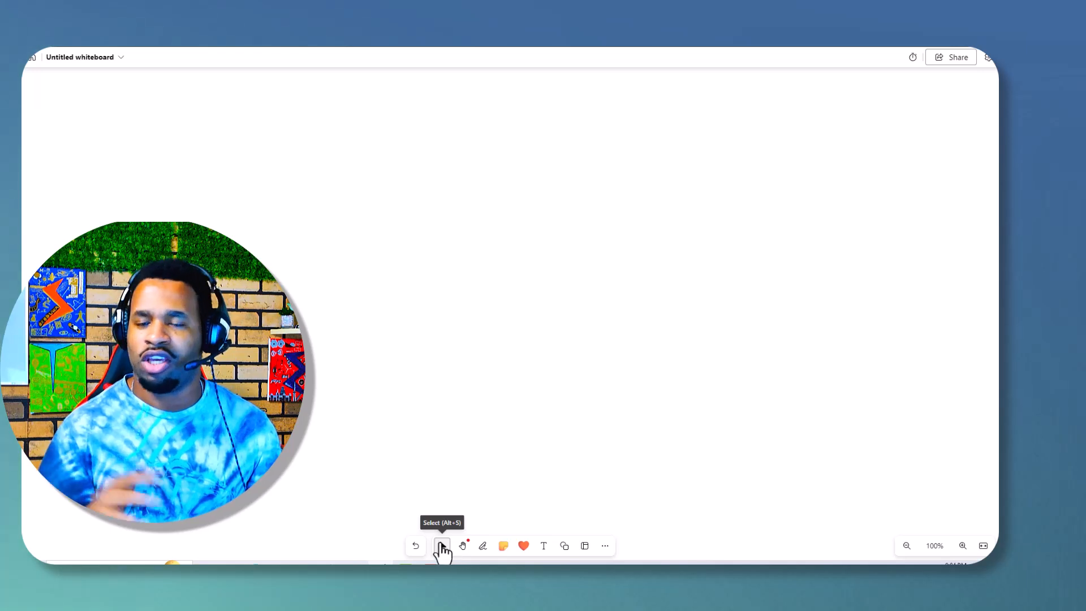
drag(320, 189, 511, 315)
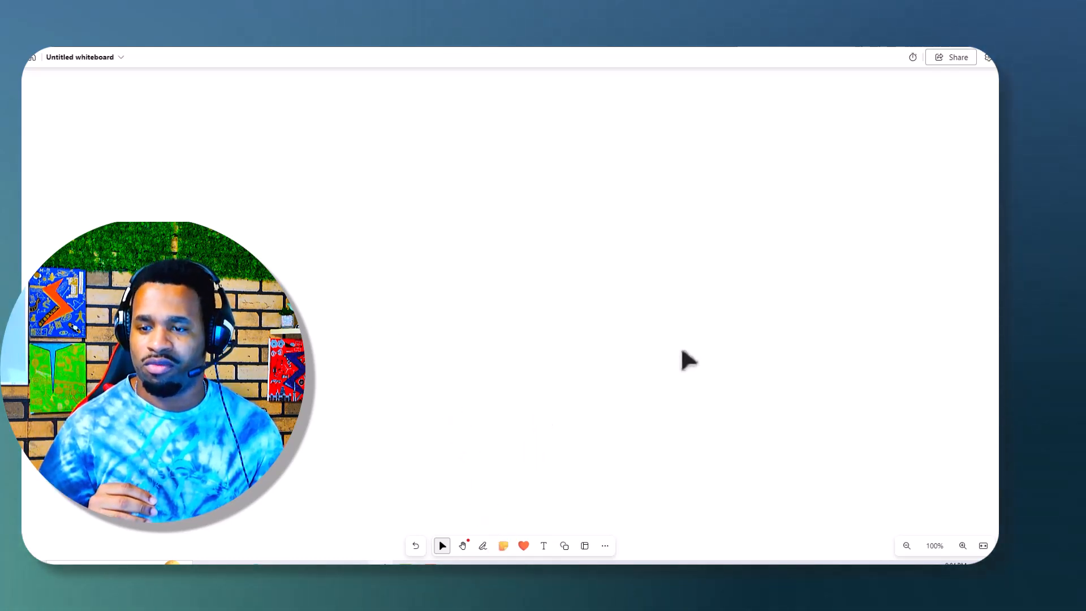
Place a yellow sticky note on the upper part of the canvas and show its additional options.
click(462, 546)
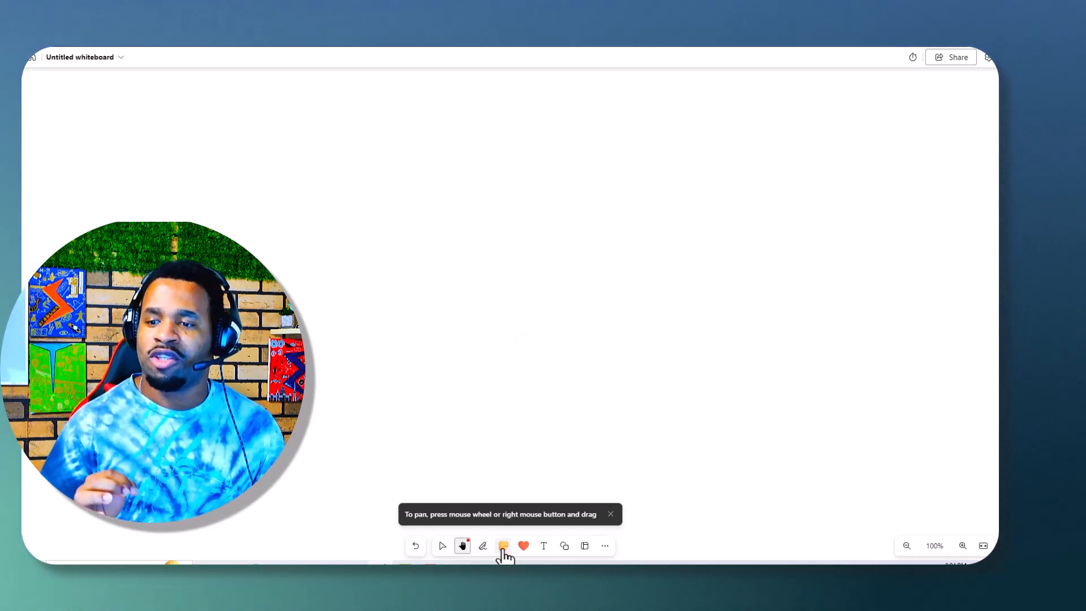
click(429, 224)
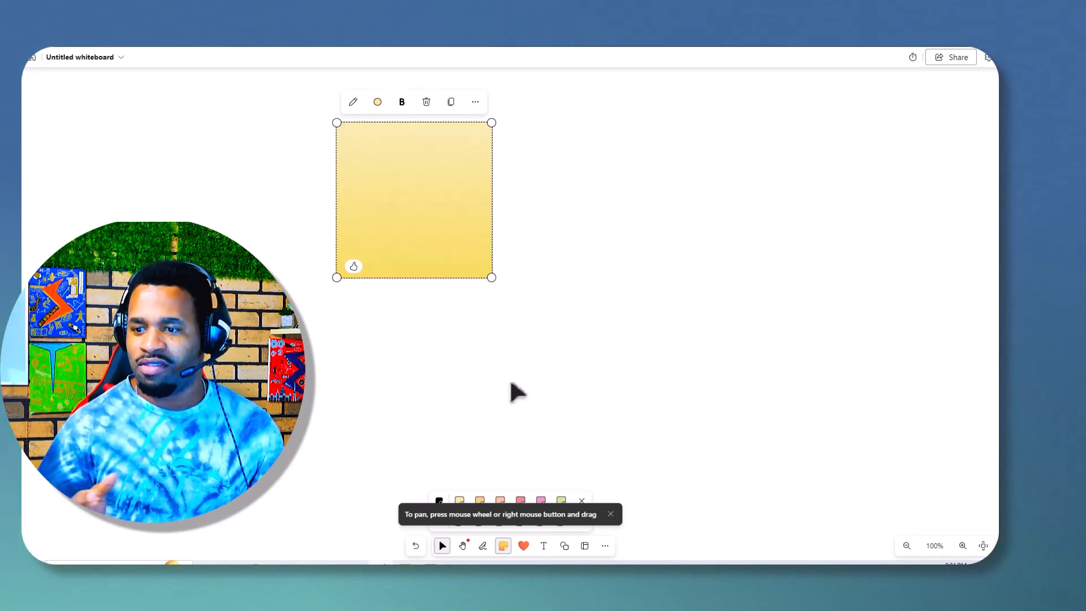
click(475, 102)
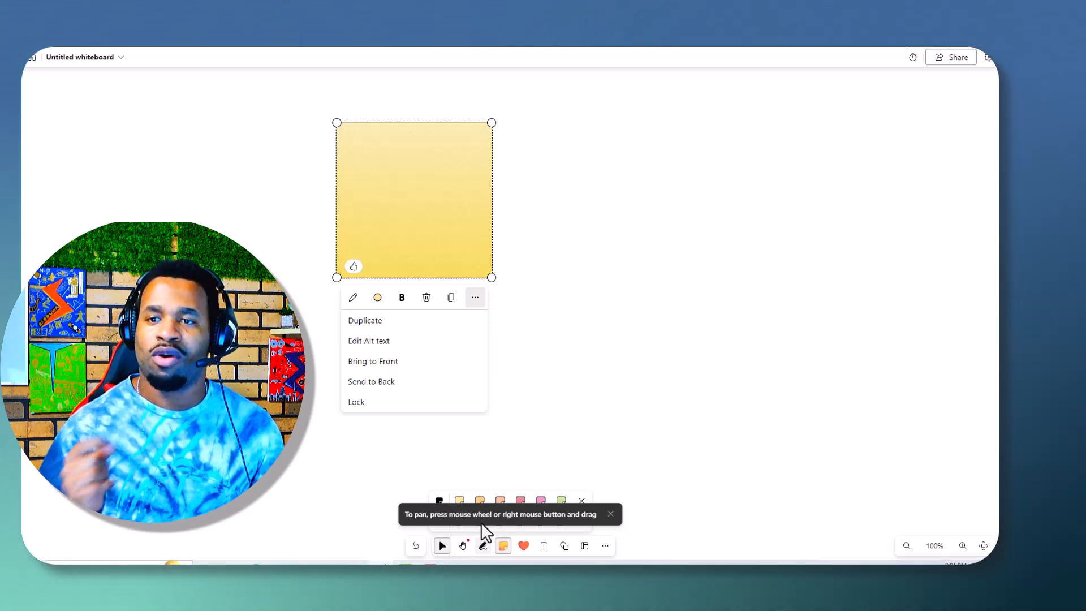
Try the Pan tool by shifting the canvas around the sticky note, and dismiss the Pan tool tip.
click(463, 546)
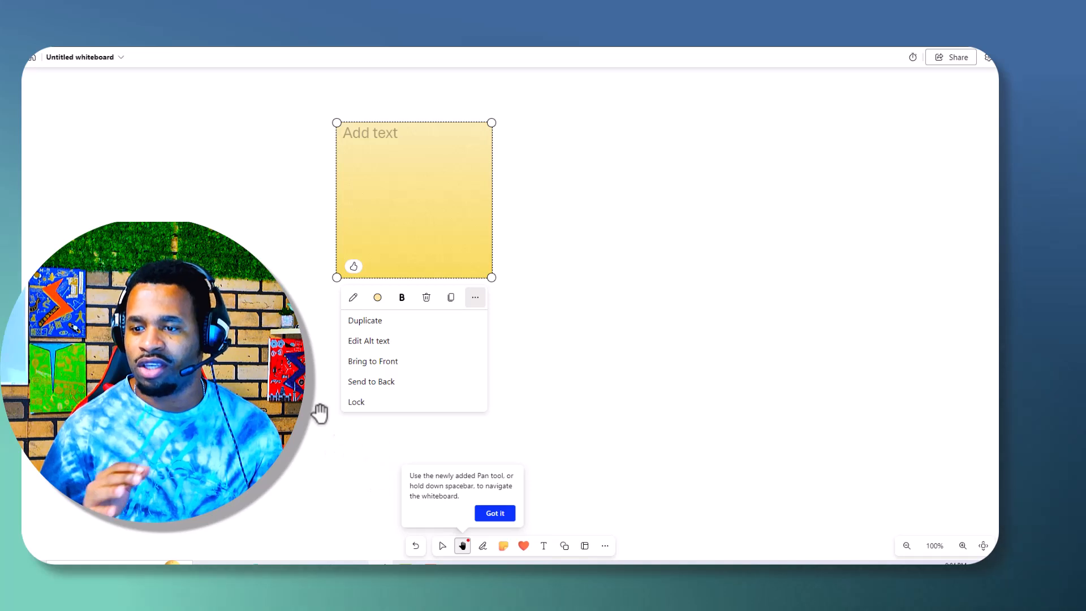
mouse_move(277, 335)
mouse_down()
mouse_move(514, 345)
mouse_move(274, 327)
mouse_up()
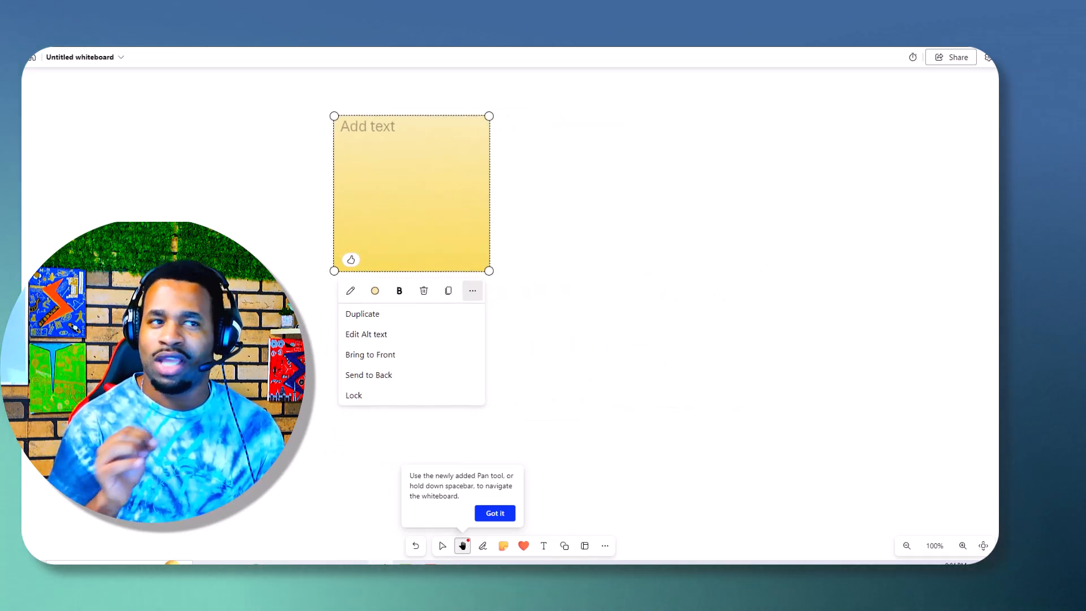
drag(564, 423, 553, 451)
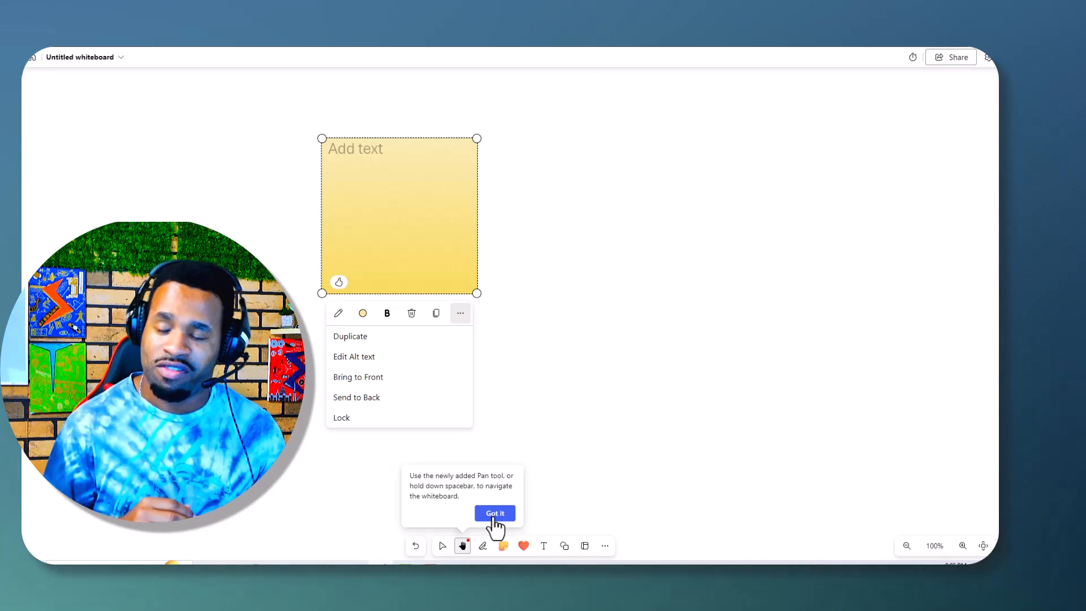
click(495, 515)
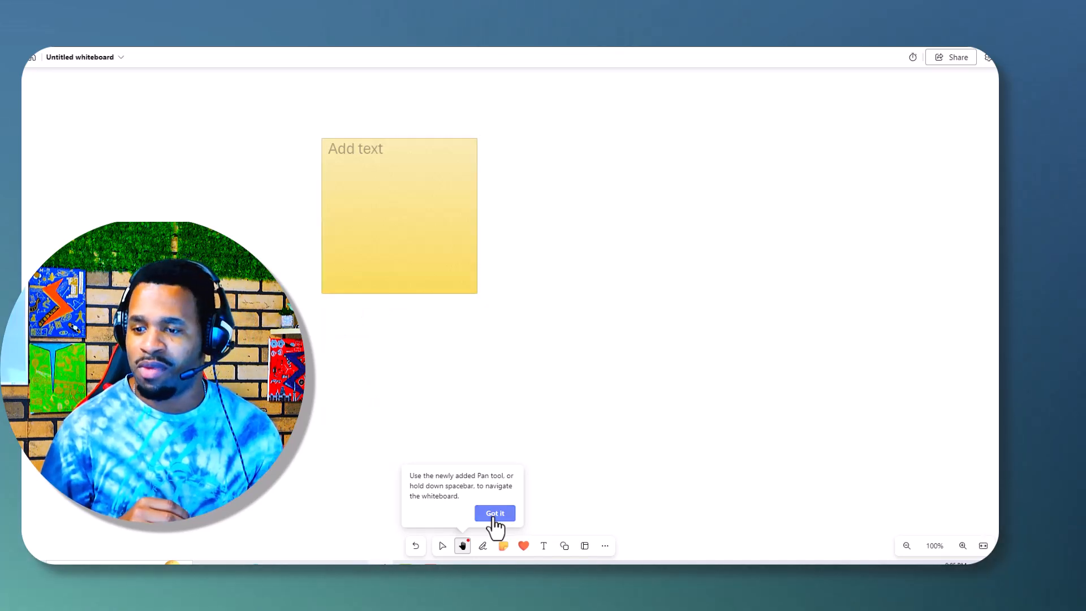
Add party popper reactions to the canvas below the yellow sticky note.
click(523, 546)
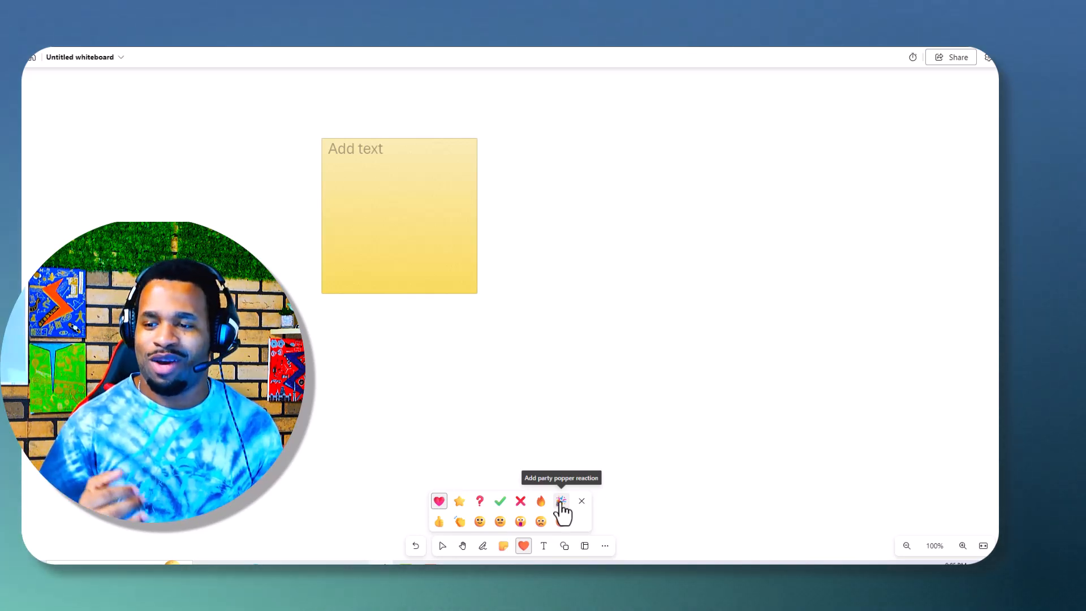
click(561, 503)
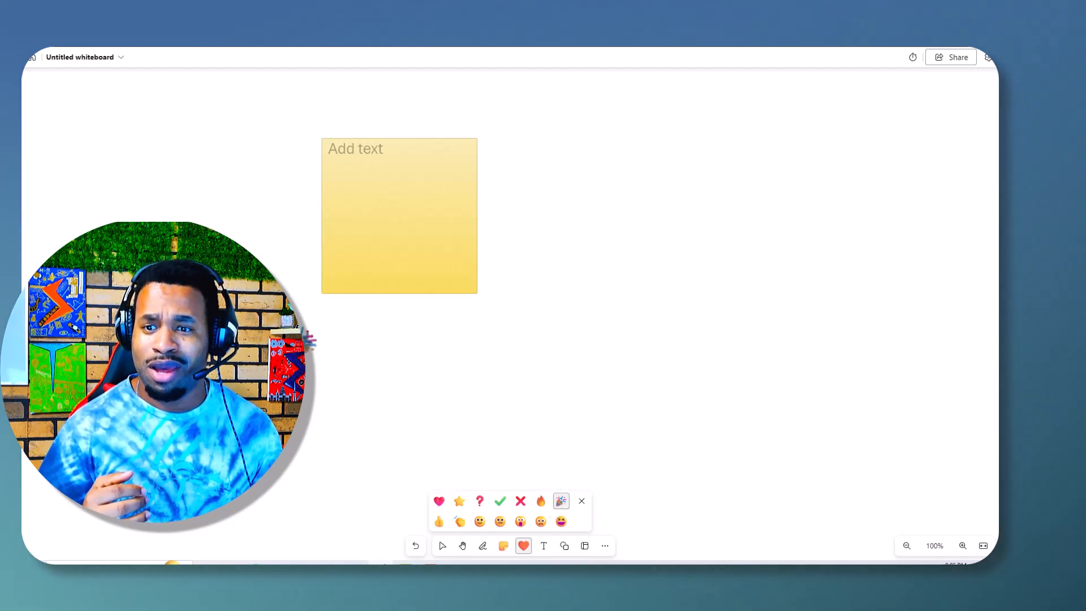
click(344, 378)
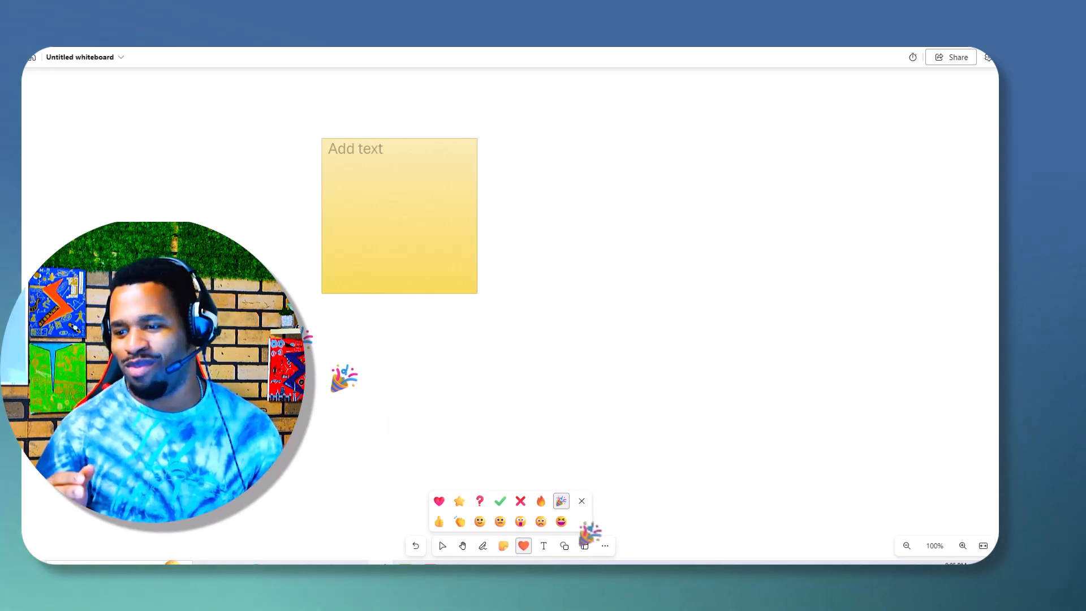
Add a text box reading "Greatest" beside the yellow sticky note.
click(544, 547)
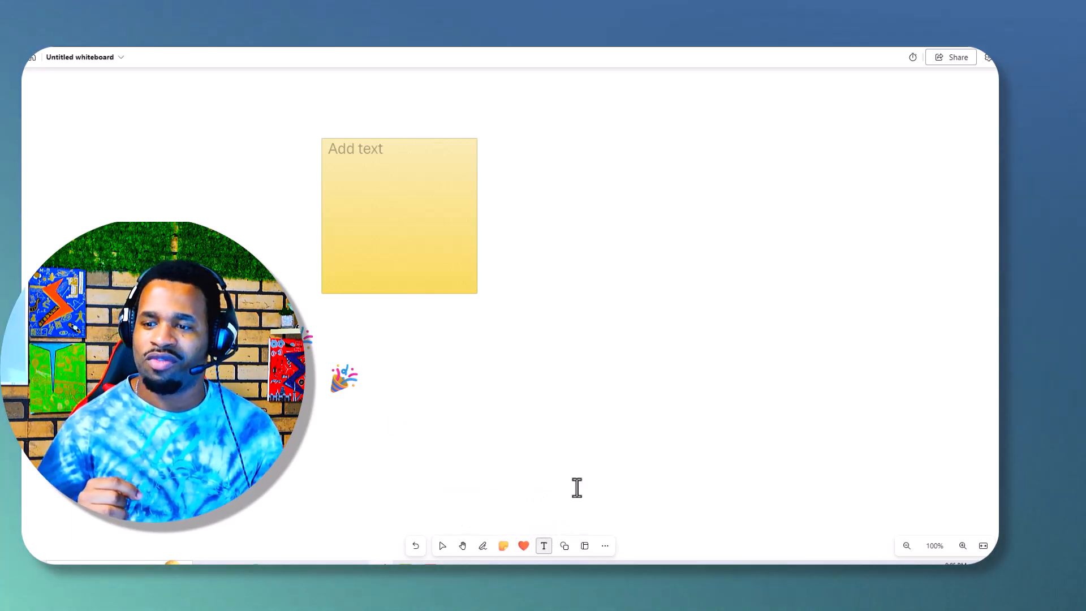
click(524, 308)
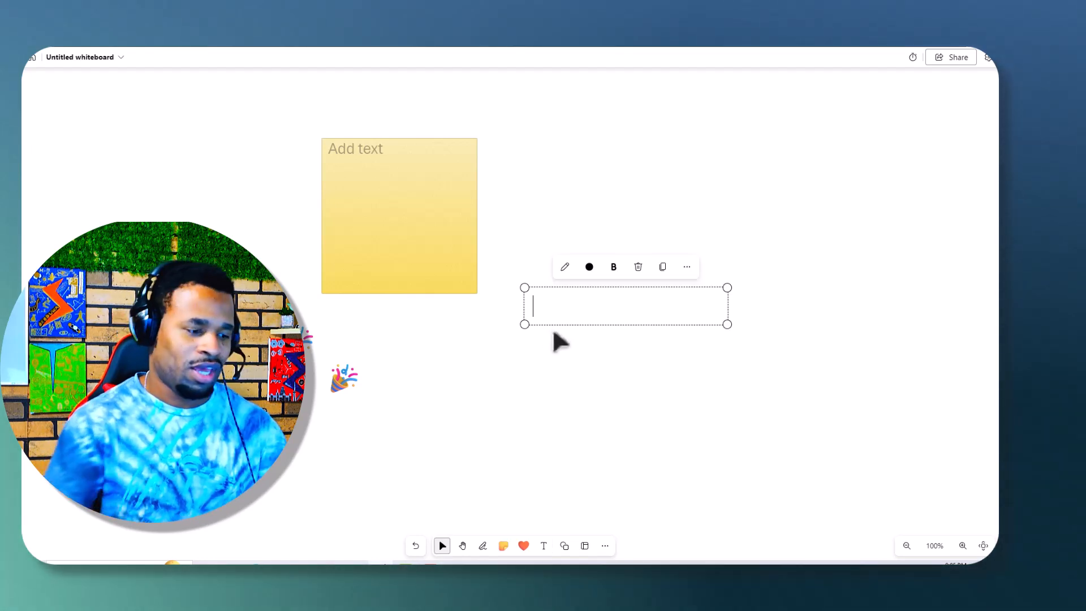
text(Gre)
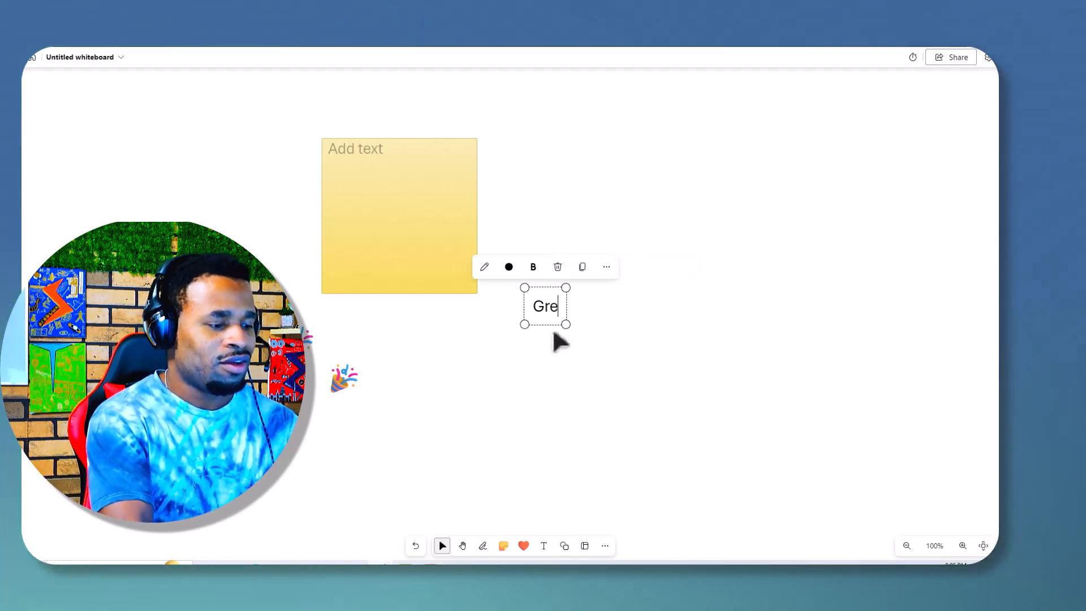
text(atest)
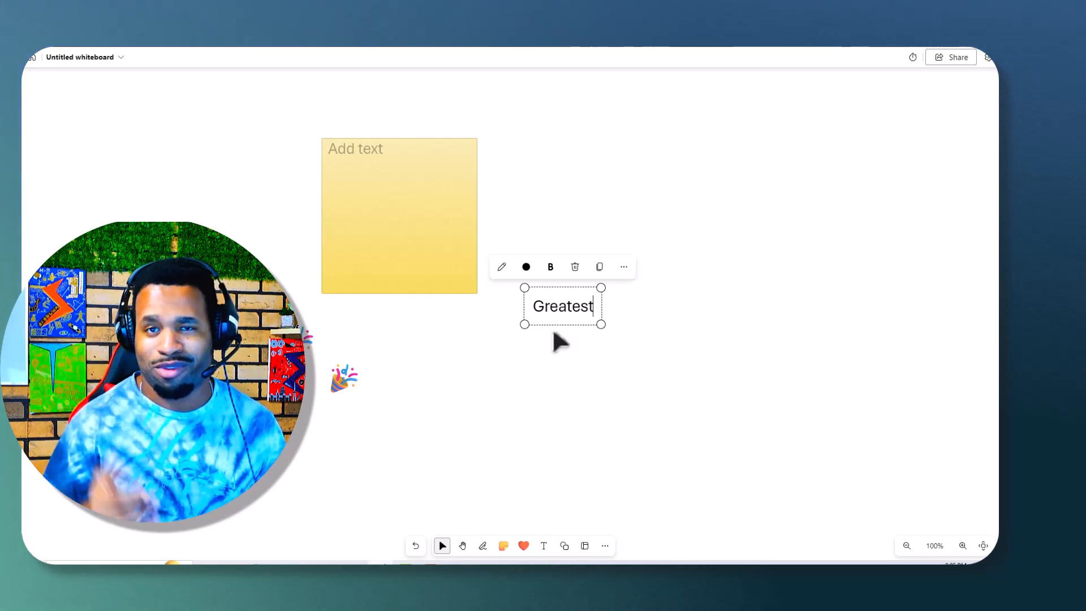
Examine the available shapes and lines, then view the recommended templates and close the gallery without inserting one.
click(563, 547)
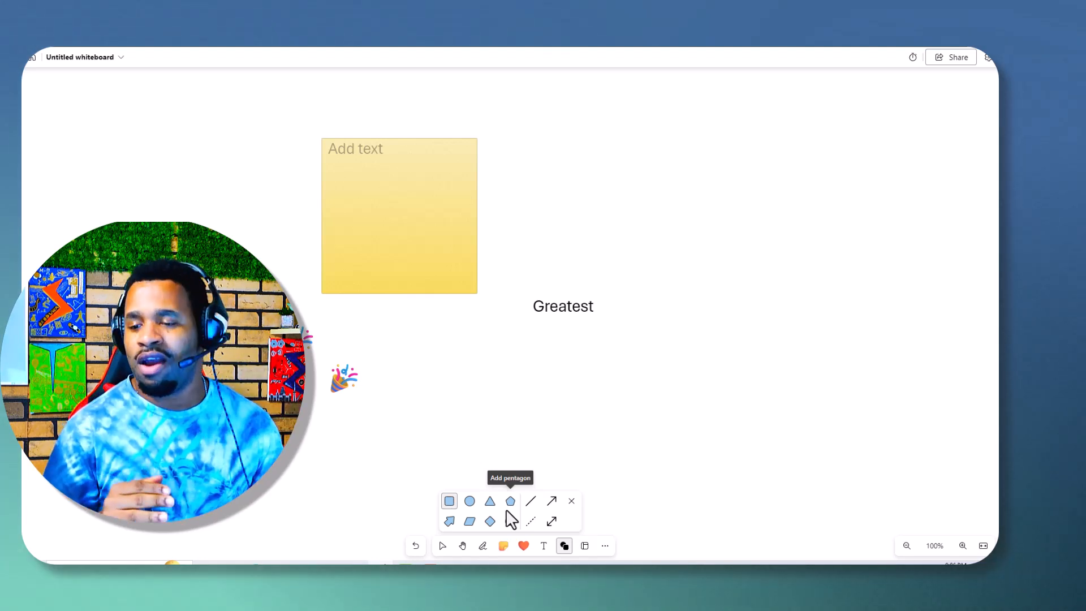
click(586, 546)
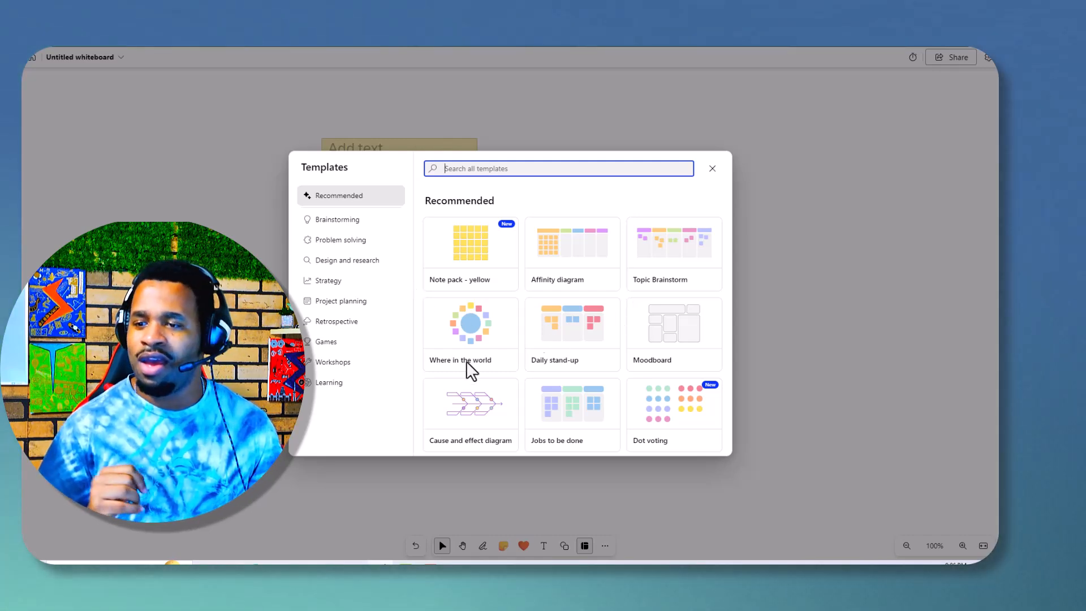
click(712, 169)
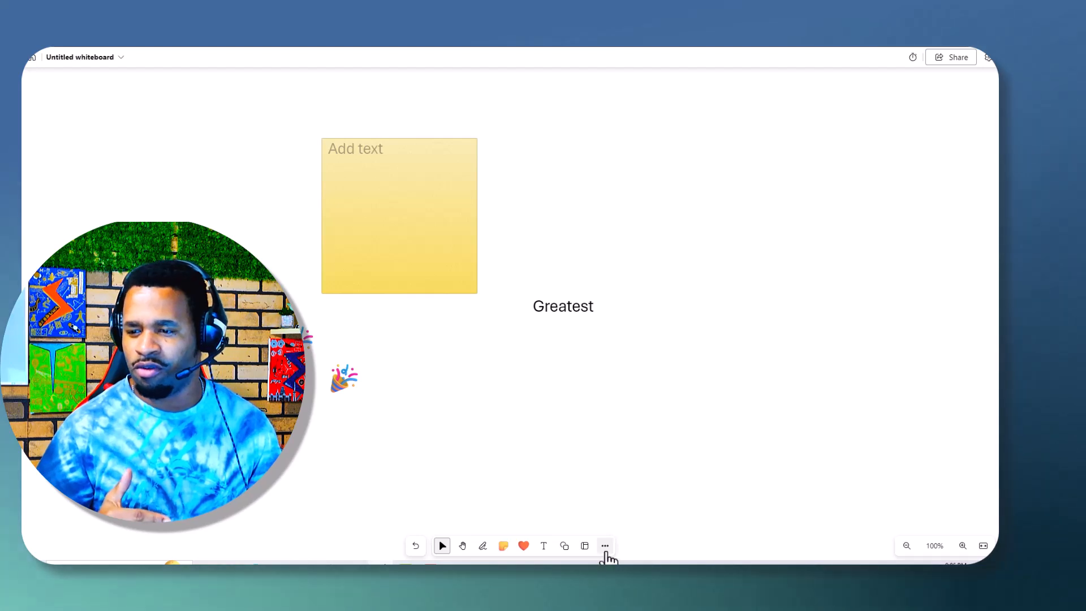
Examine the options for inserting images and PDF files from the device, closing both file pickers without choosing a file.
click(605, 553)
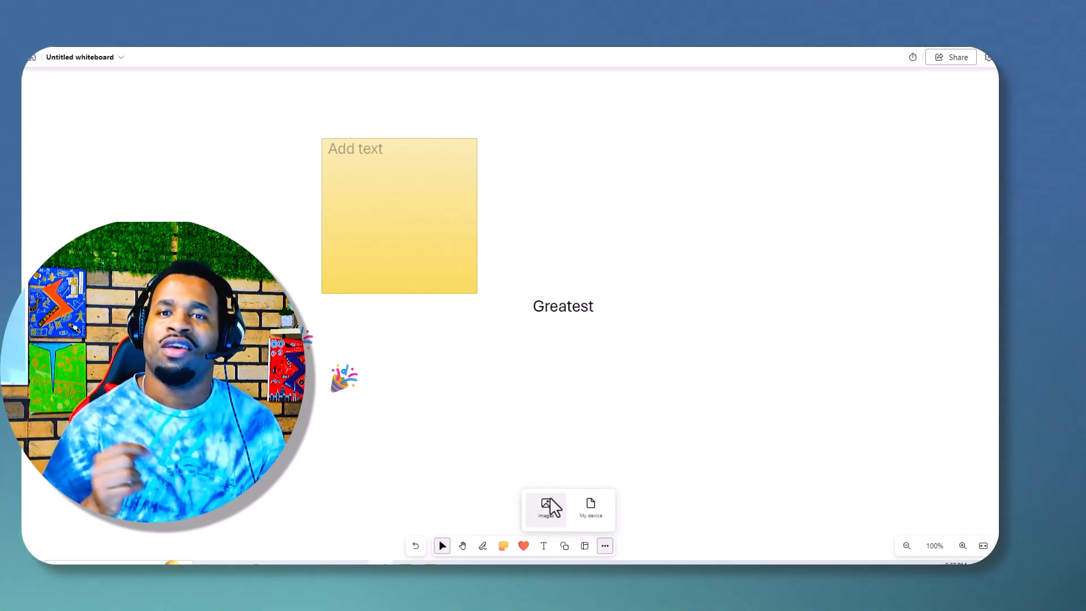
click(553, 505)
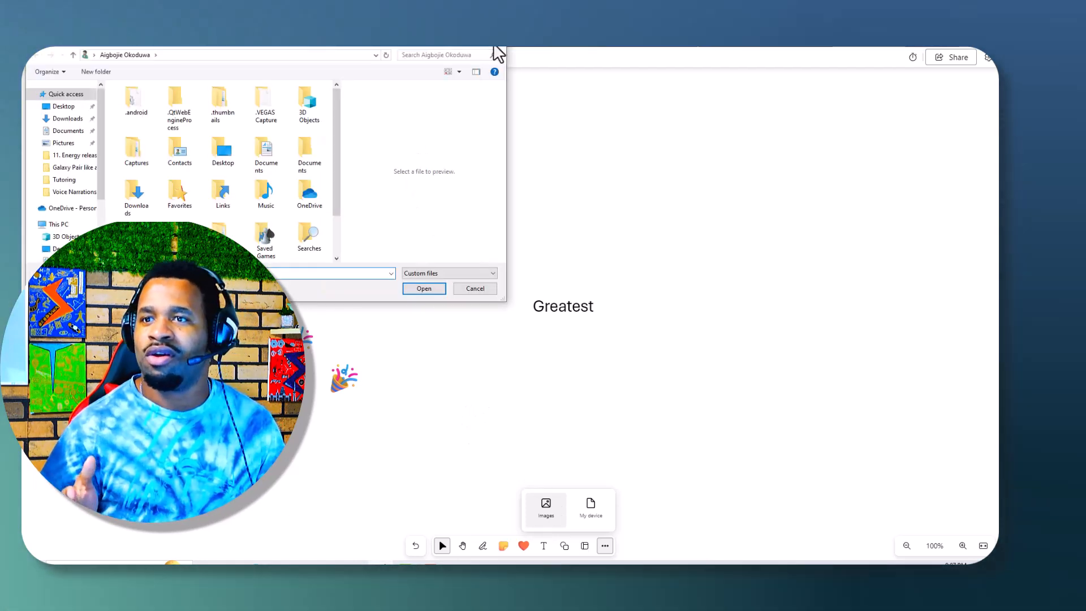
click(500, 51)
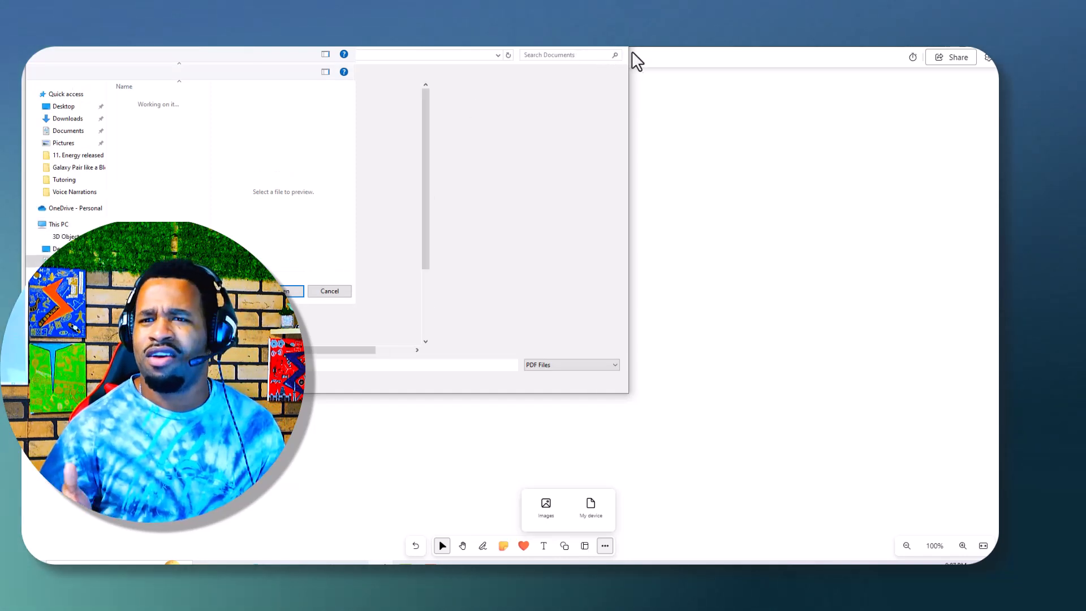
click(622, 42)
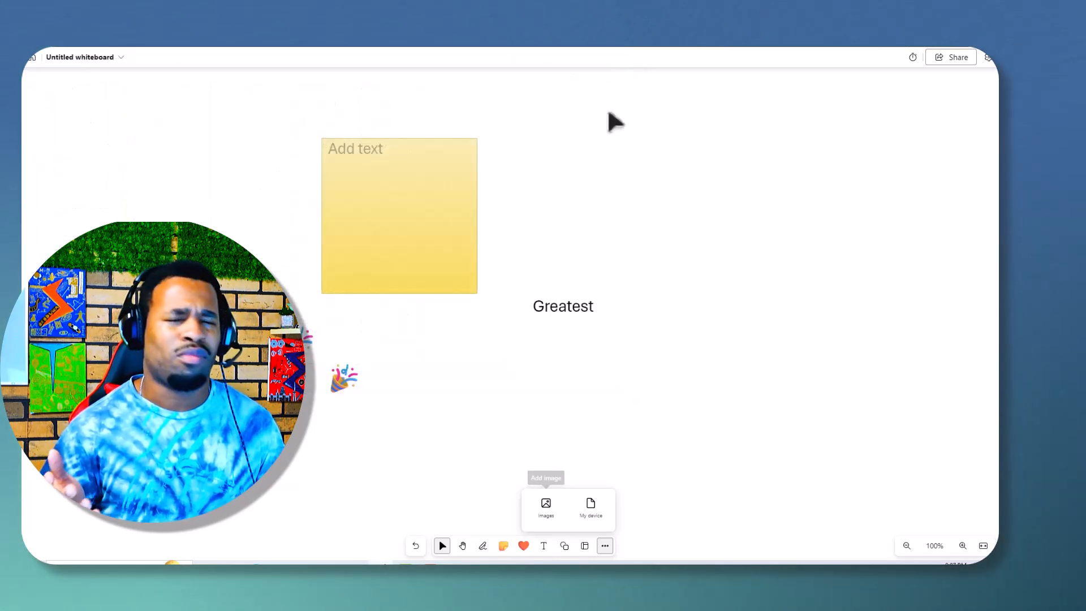
Insert an orange note grid on the canvas and add one extra note to it.
click(503, 552)
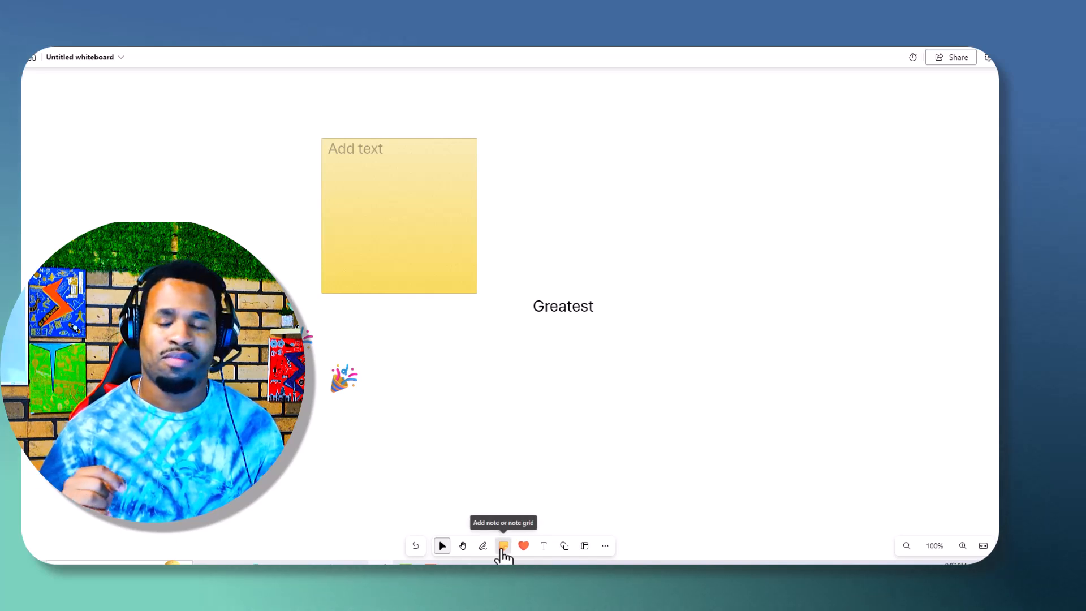
click(501, 550)
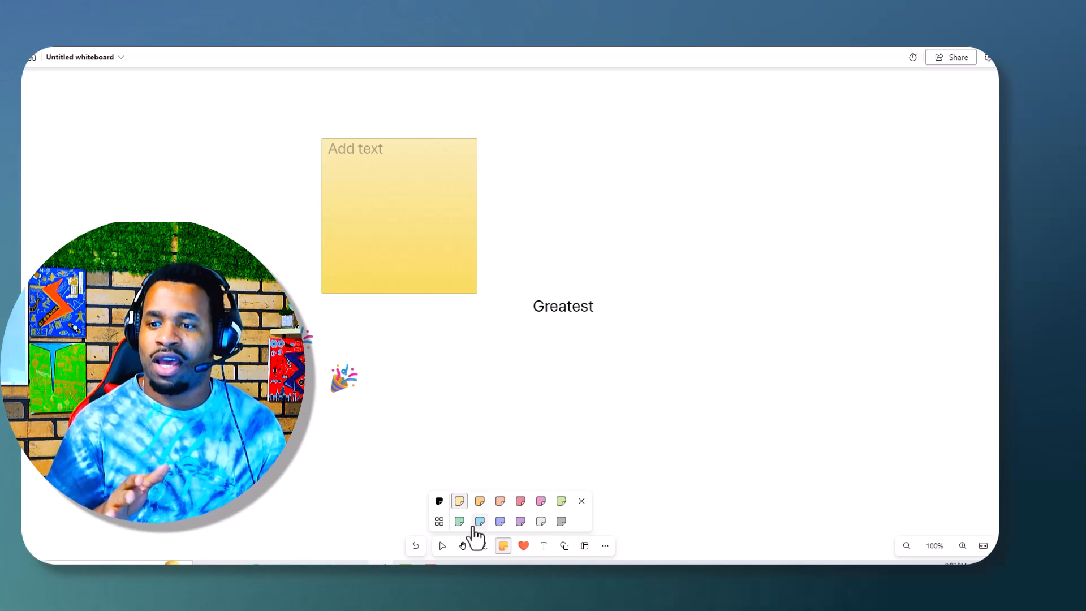
click(439, 521)
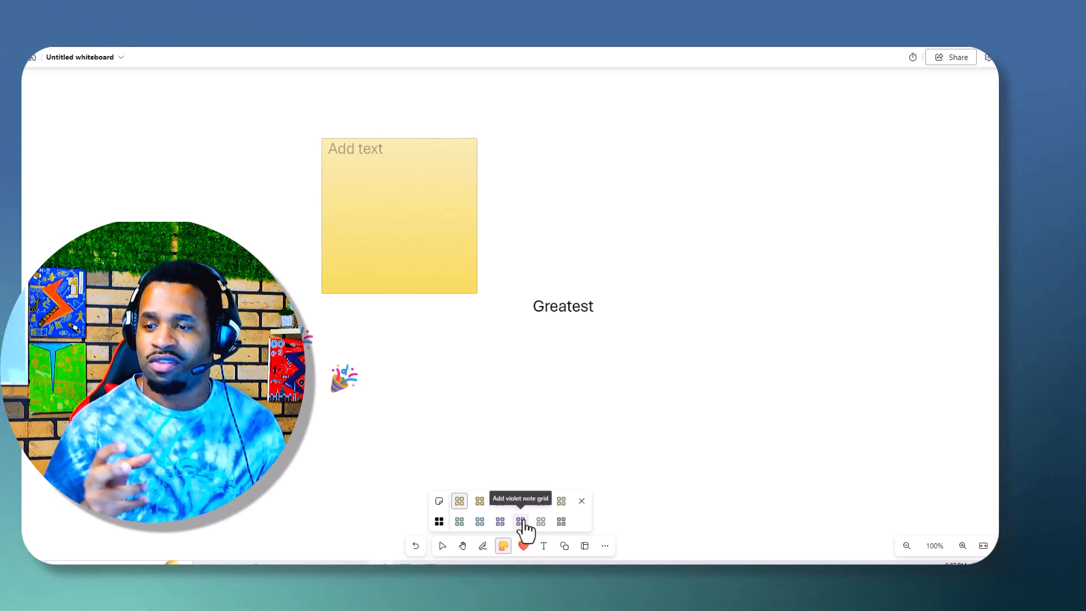
click(480, 501)
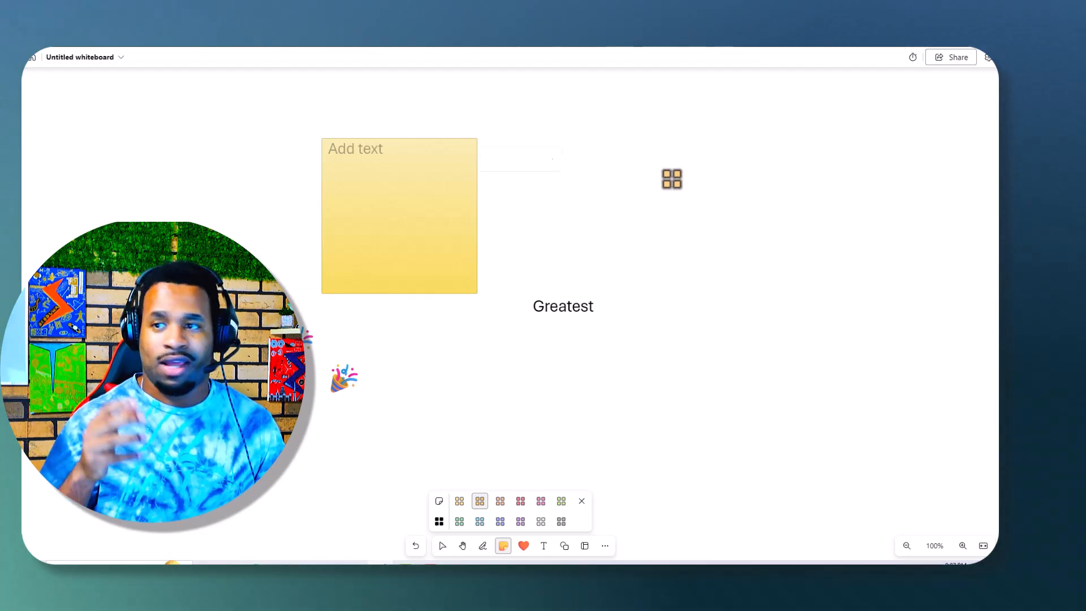
click(672, 179)
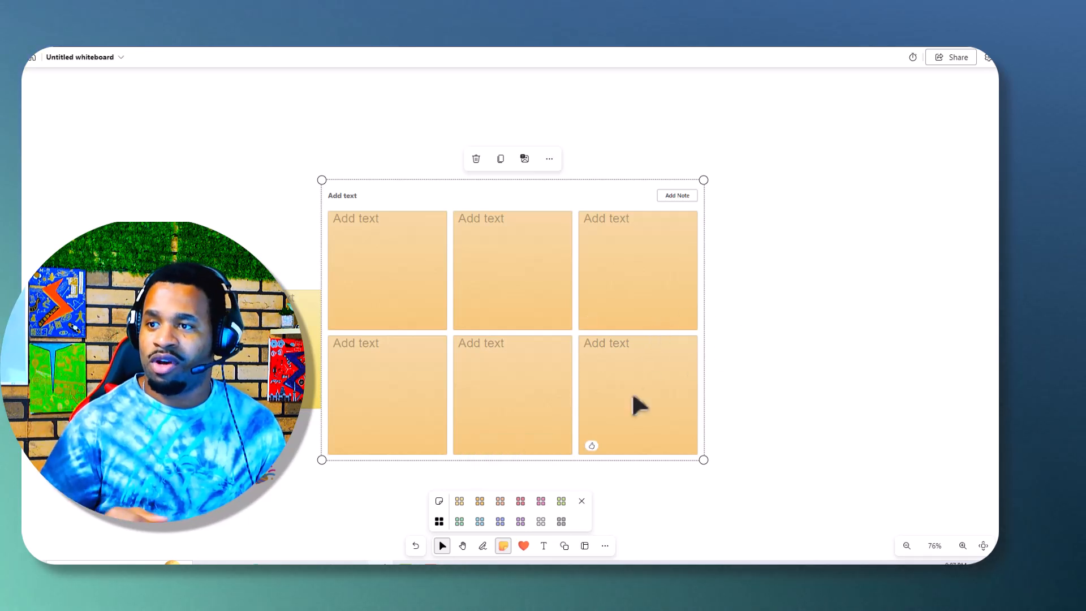
click(673, 196)
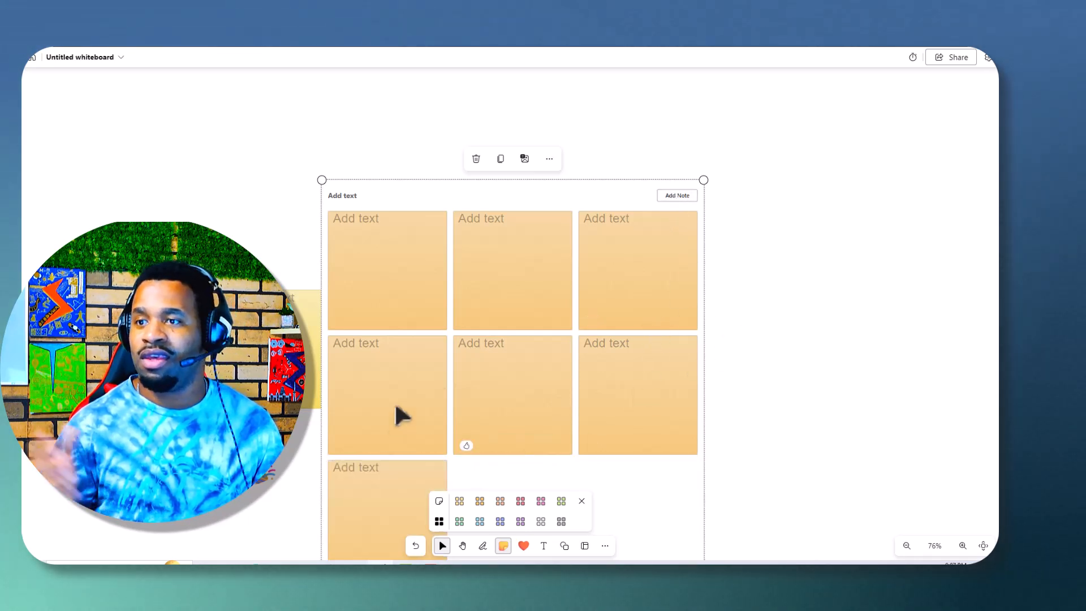
Try zooming the canvas out and in around the note grid, and fit the board content to the screen.
scroll(531, 441, down, 1)
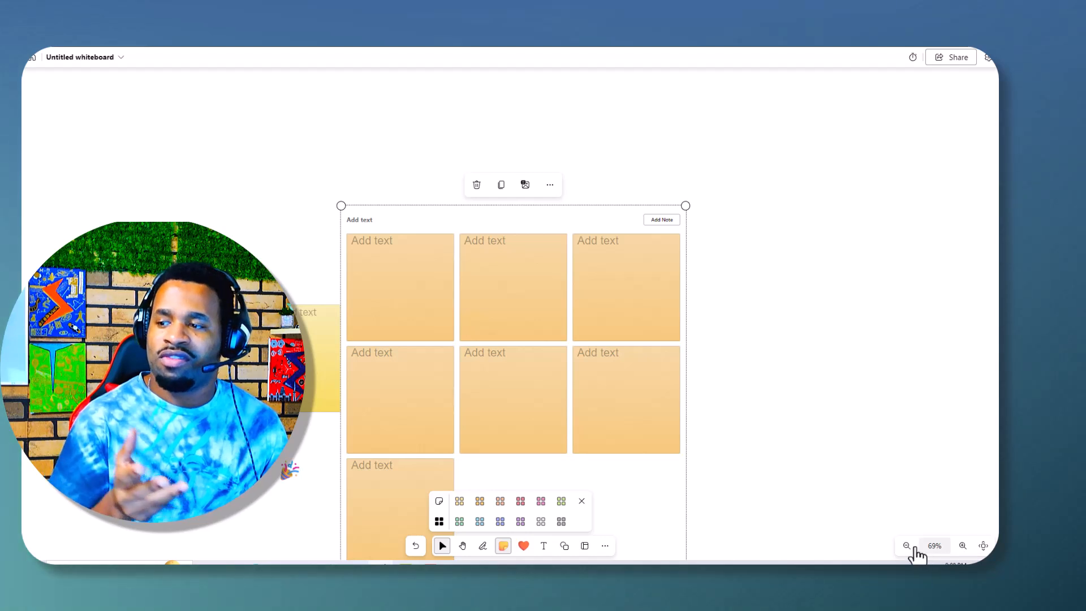
scroll(716, 371, down, 1)
scroll(723, 378, down, 2)
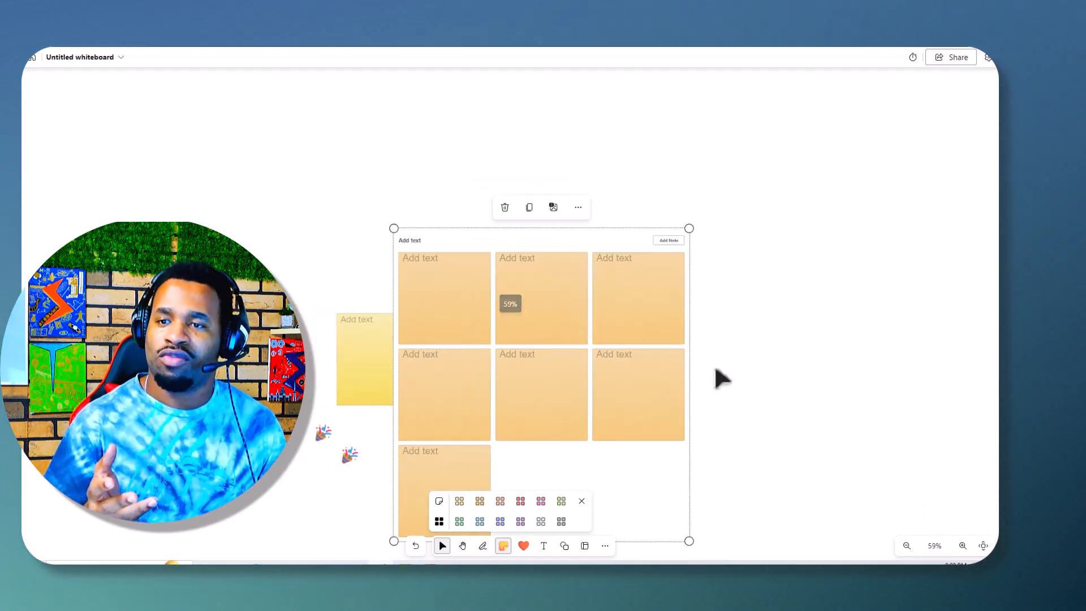
scroll(717, 371, down, 1)
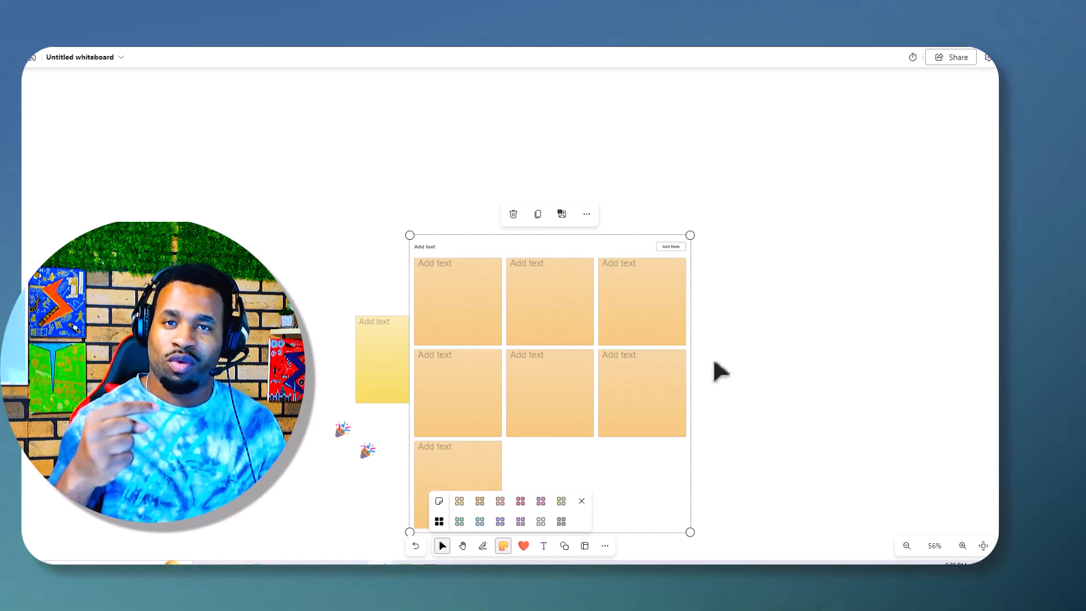
scroll(719, 370, up, 2)
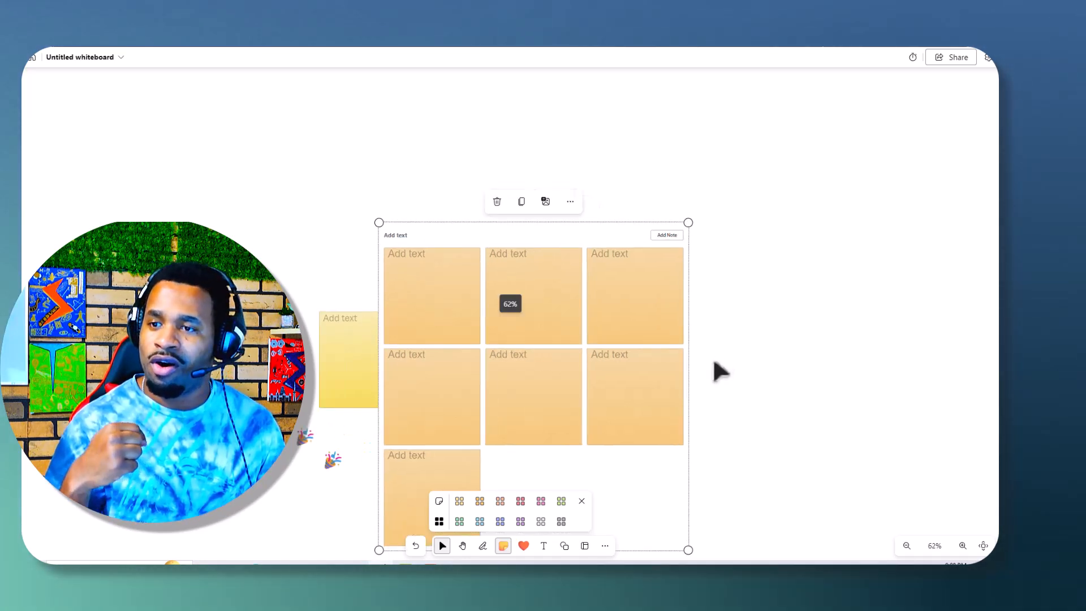
scroll(719, 370, up, 3)
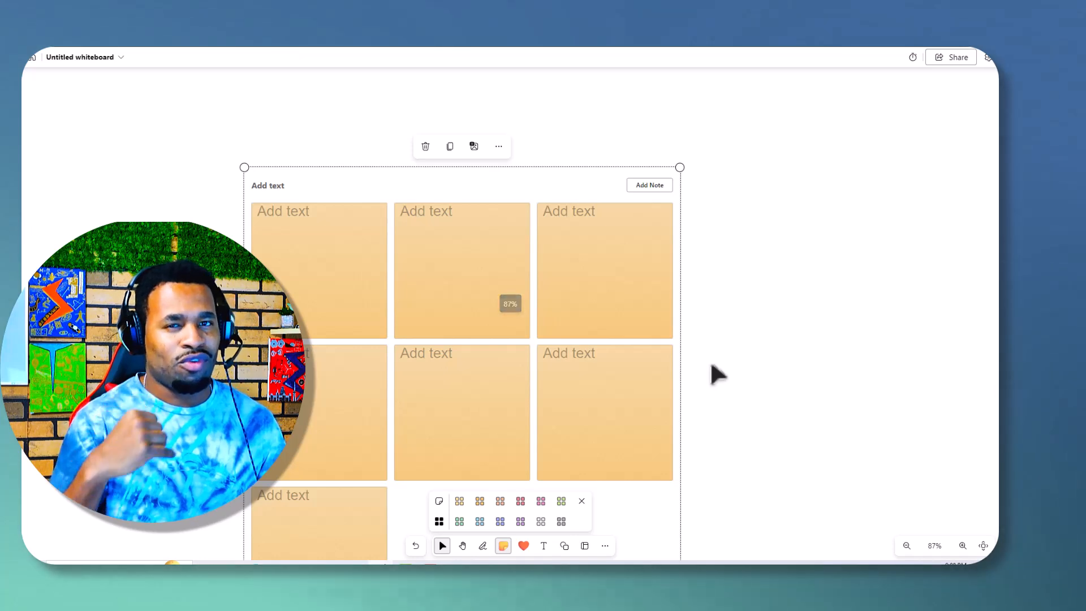
scroll(719, 373, up, 2)
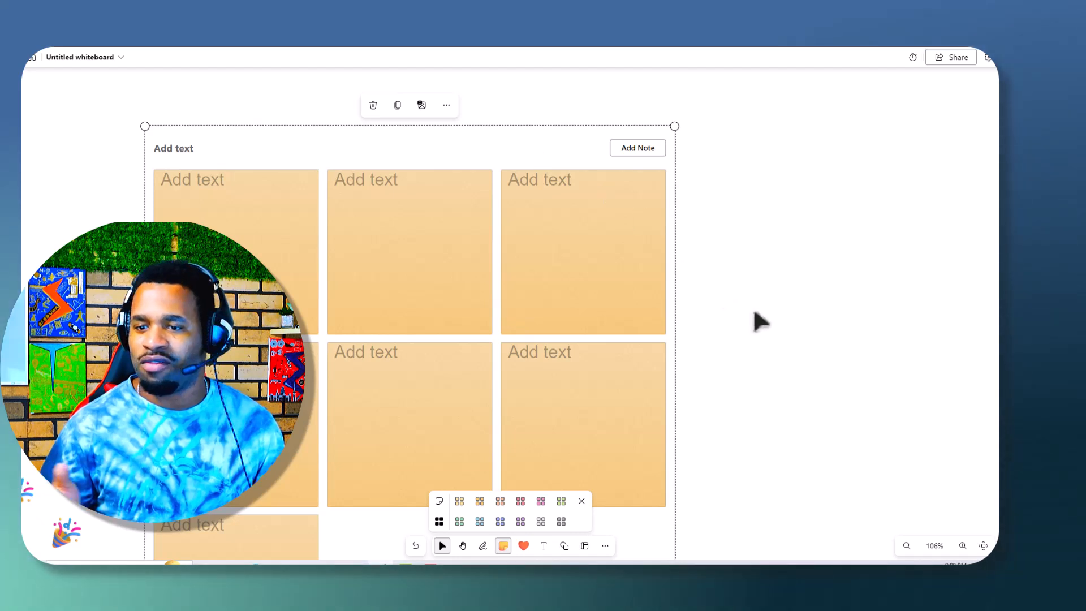
scroll(755, 311, down, 2)
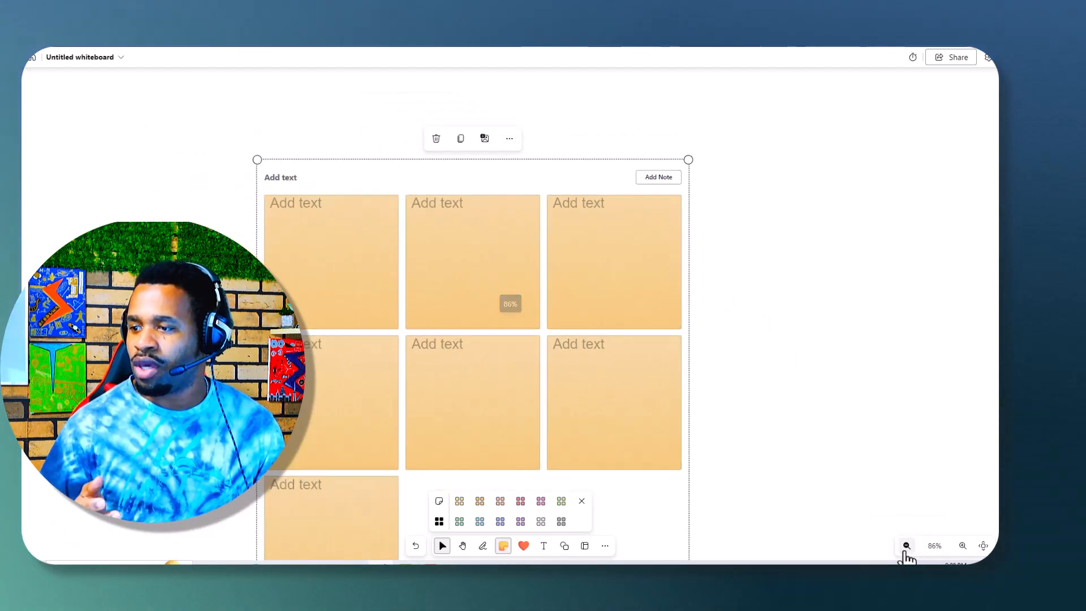
click(983, 546)
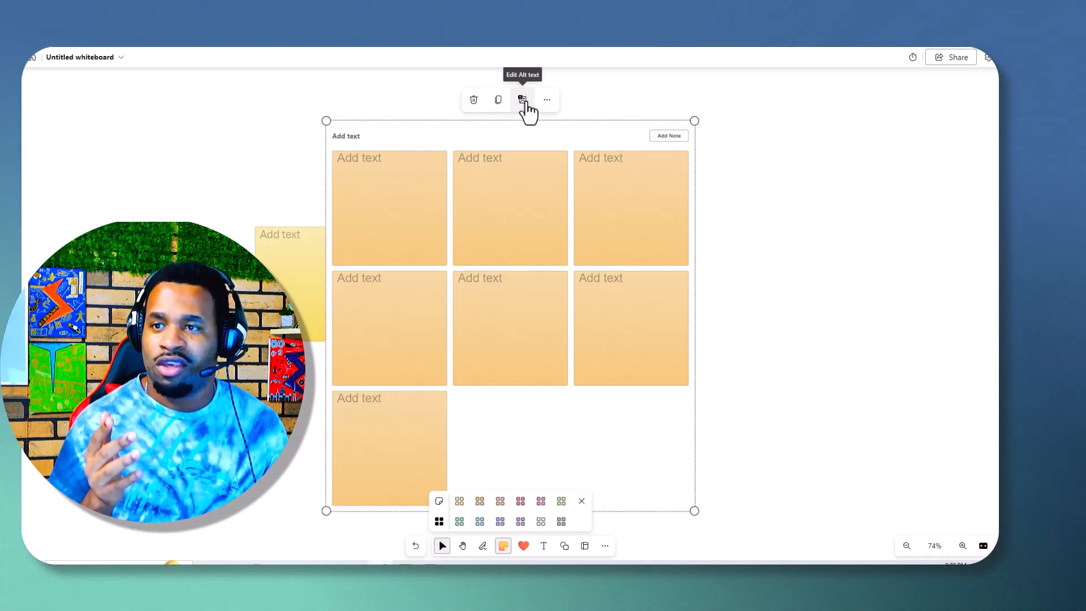
View the alt text dialog of the orange note grid and close it without entering a description.
click(523, 100)
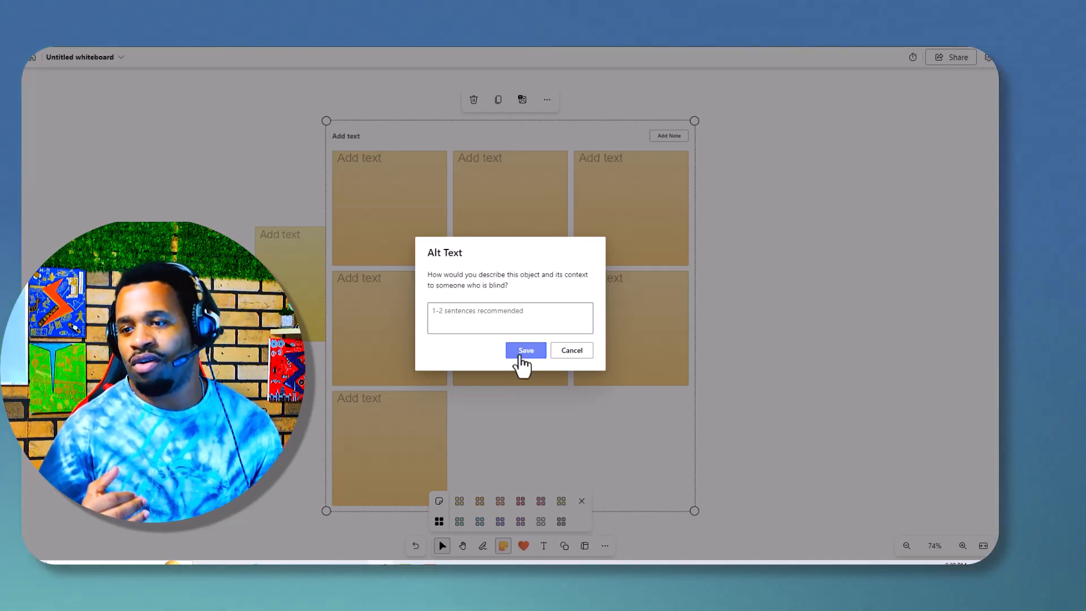
click(523, 350)
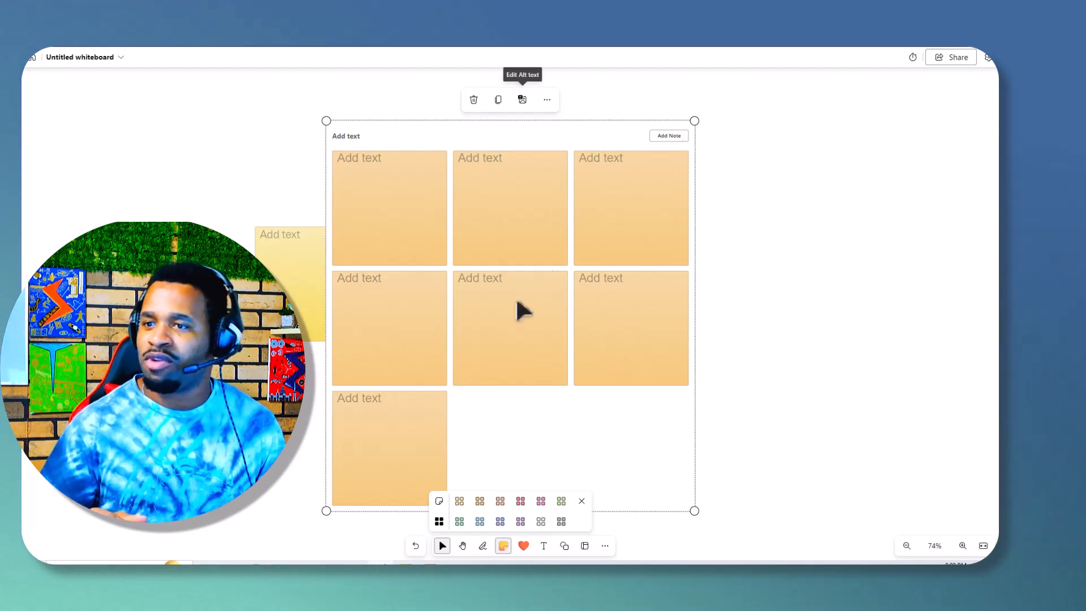
mouse_move(466, 380)
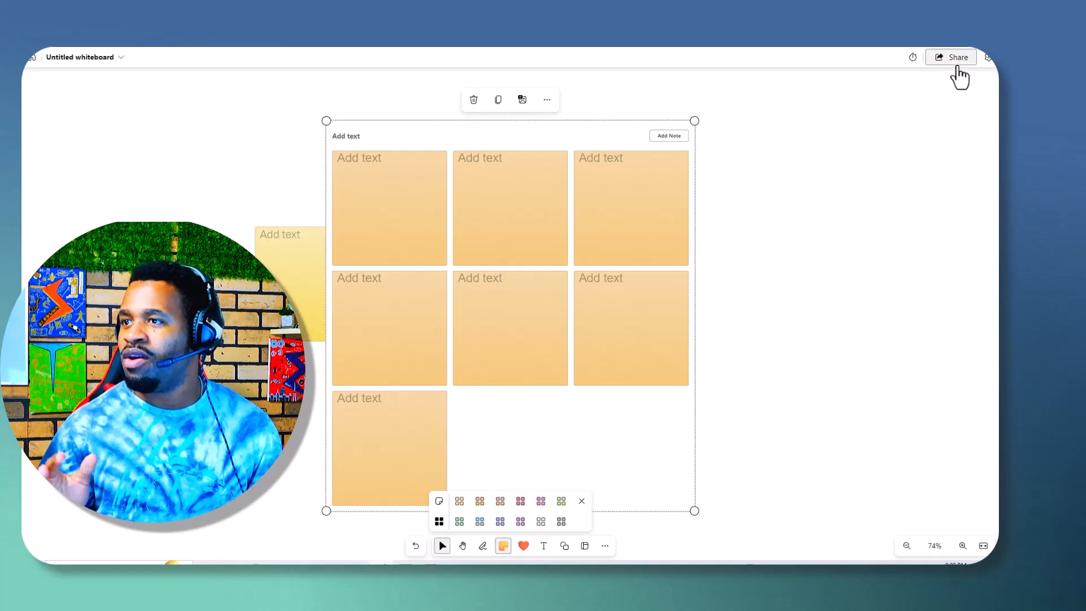
Show the countdown timer on the board and turn on the whiteboard's share link.
click(917, 60)
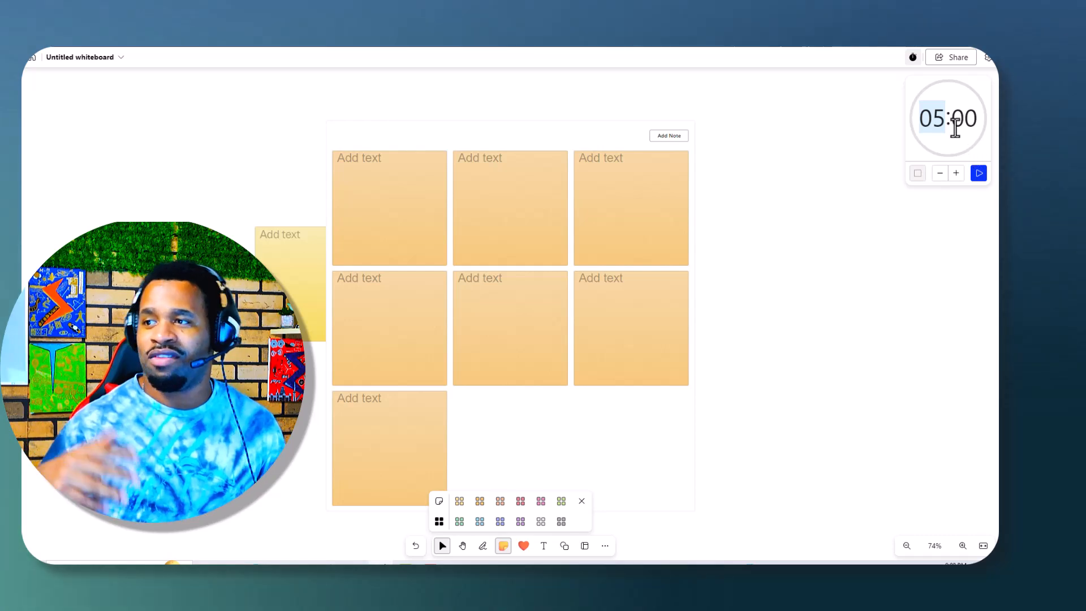
click(955, 60)
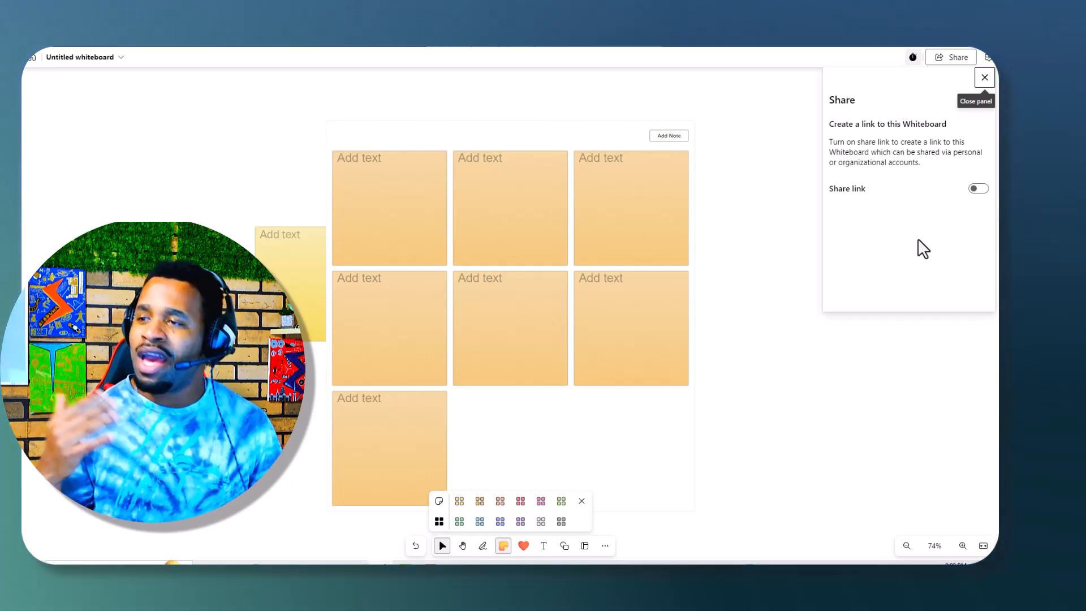
click(976, 189)
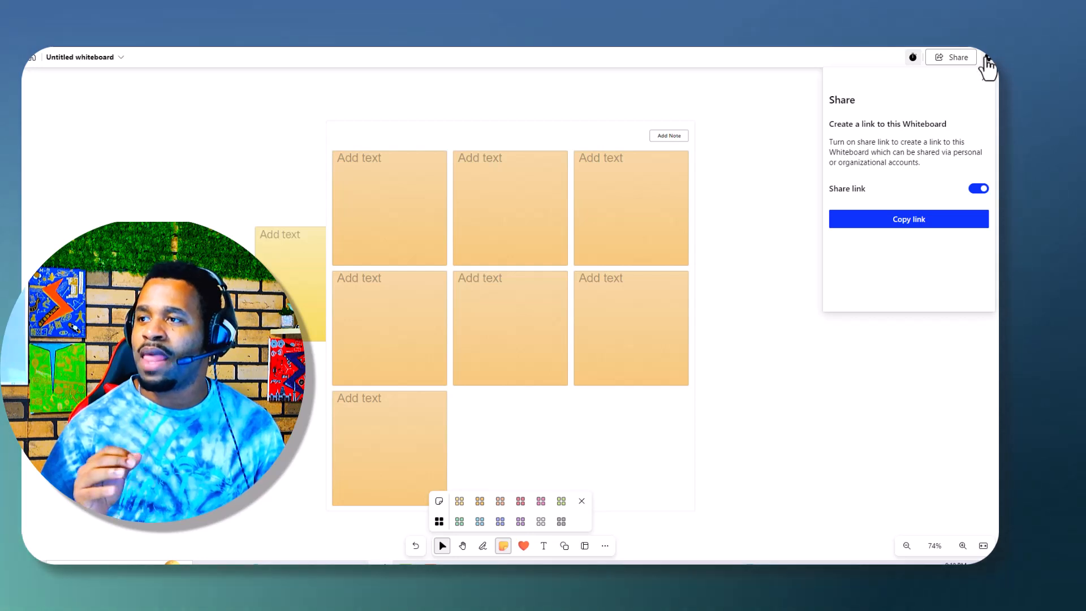
Examine the board's export formats and the background color and grid options, then close the settings without choosing any.
click(987, 57)
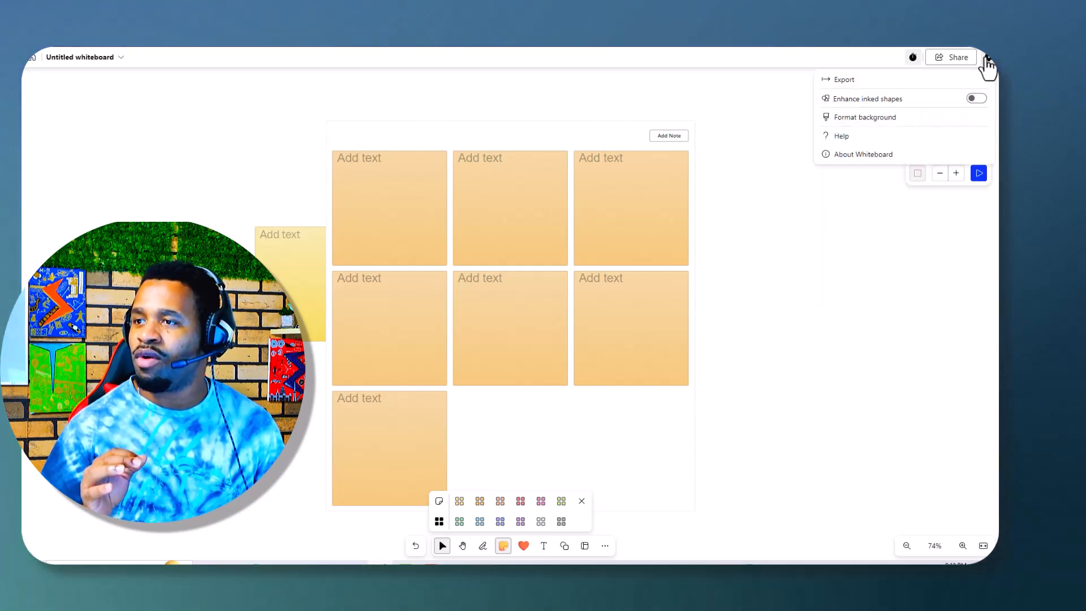
click(858, 82)
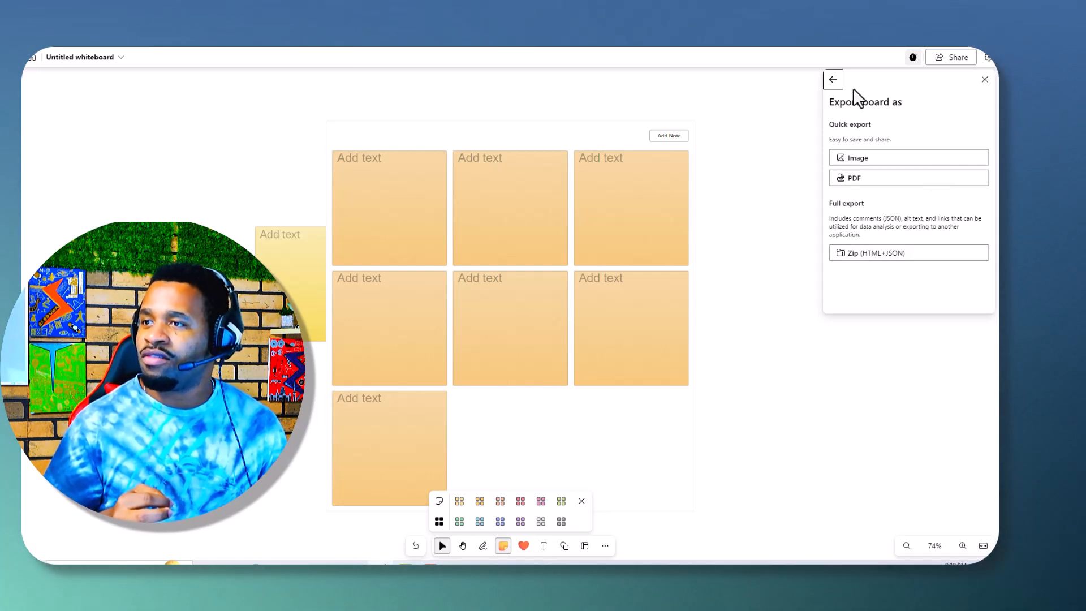
click(832, 80)
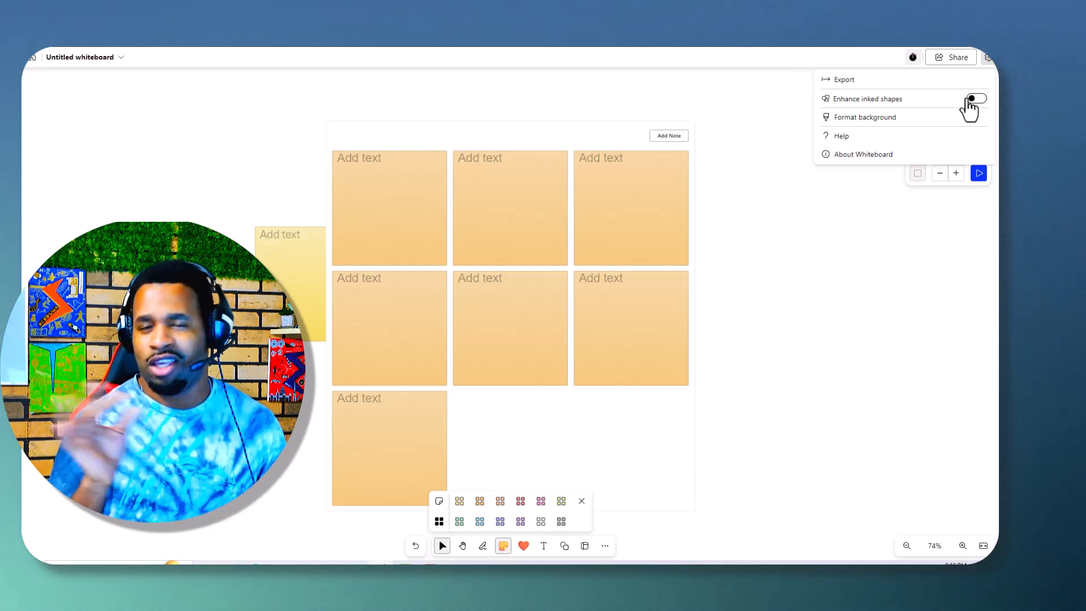
click(885, 117)
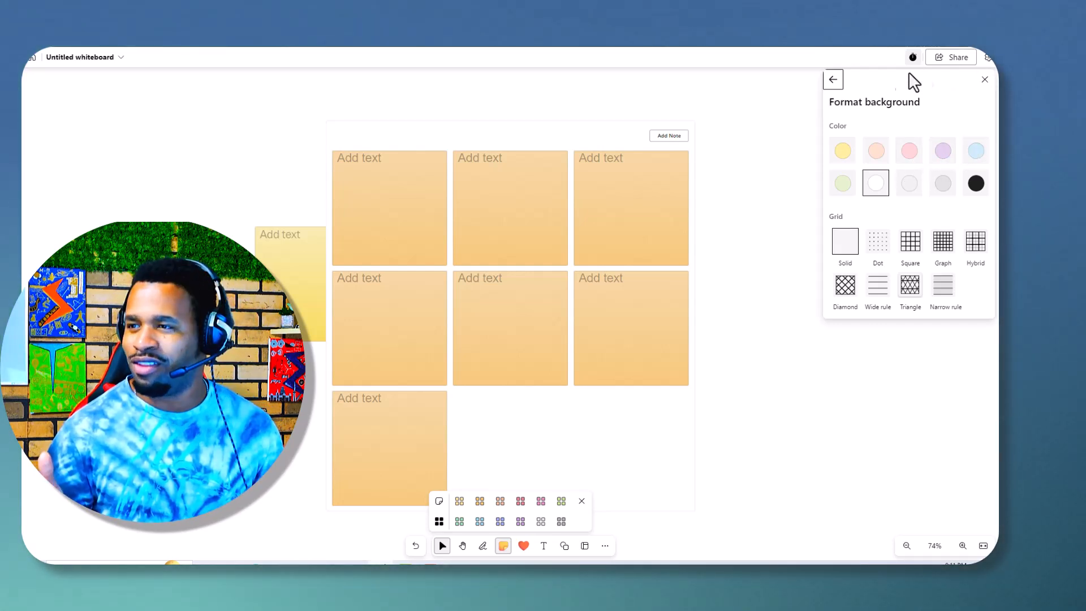
click(832, 80)
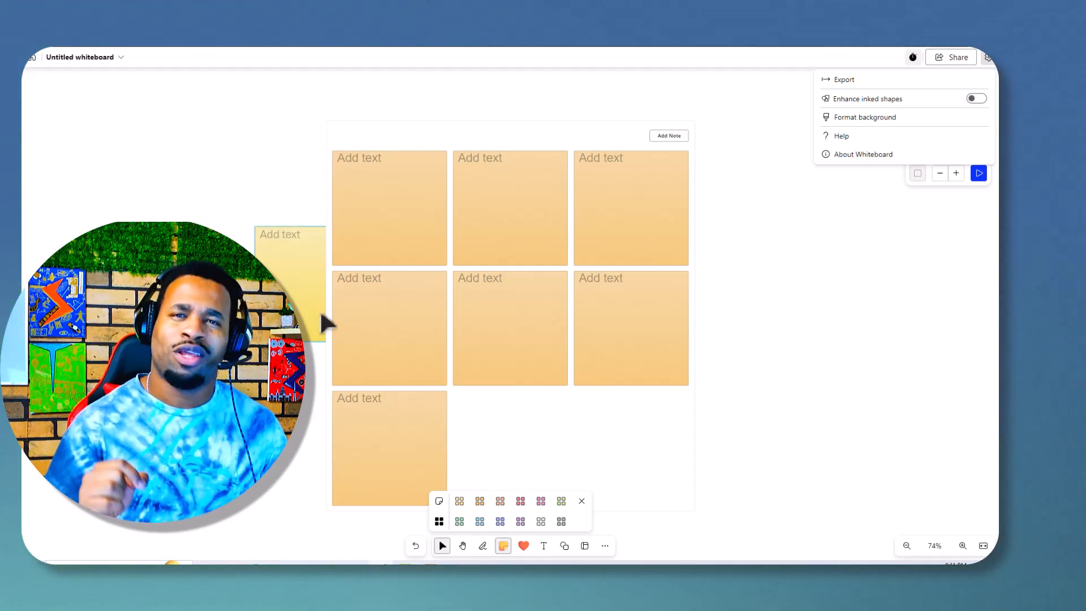
click(343, 432)
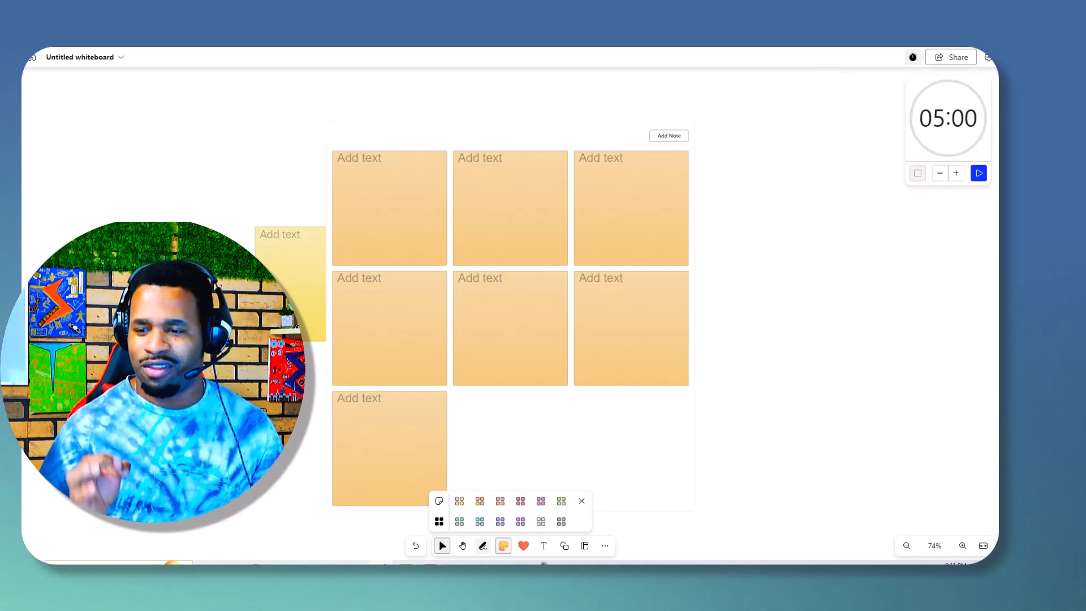